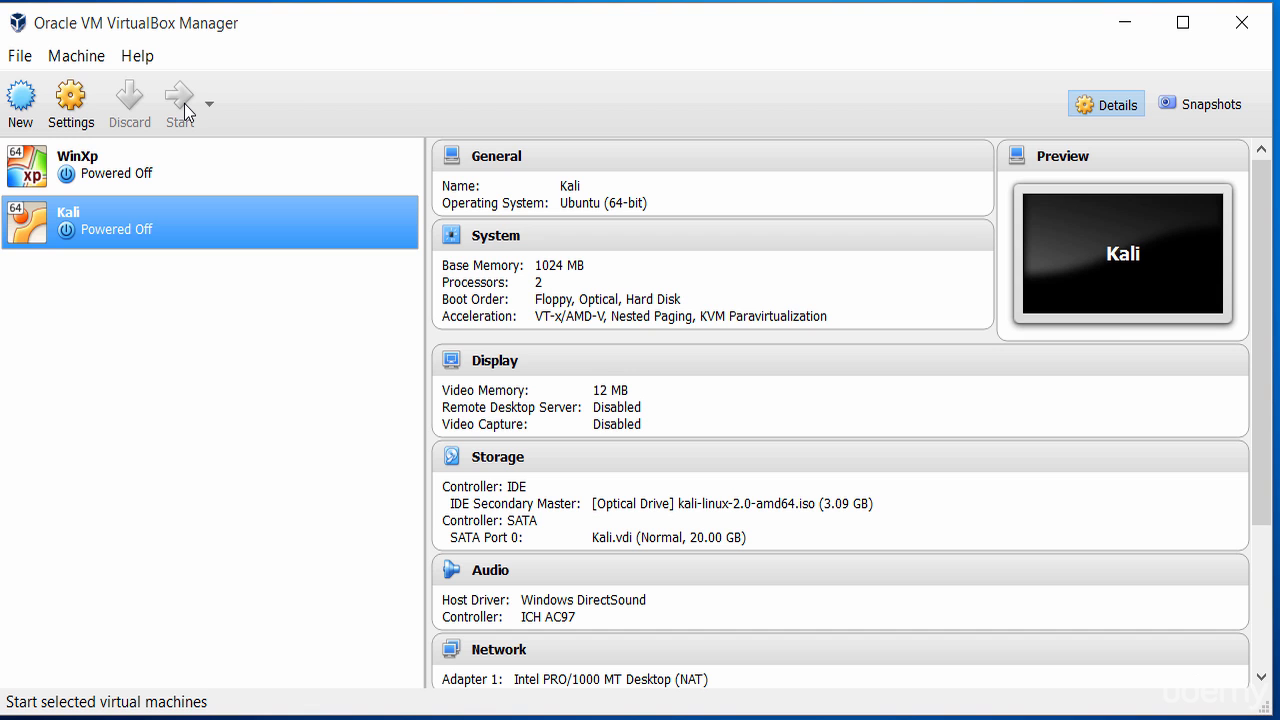
Start the Kali virtual machine and let its window capture the keyboard and mouse.
click(181, 100)
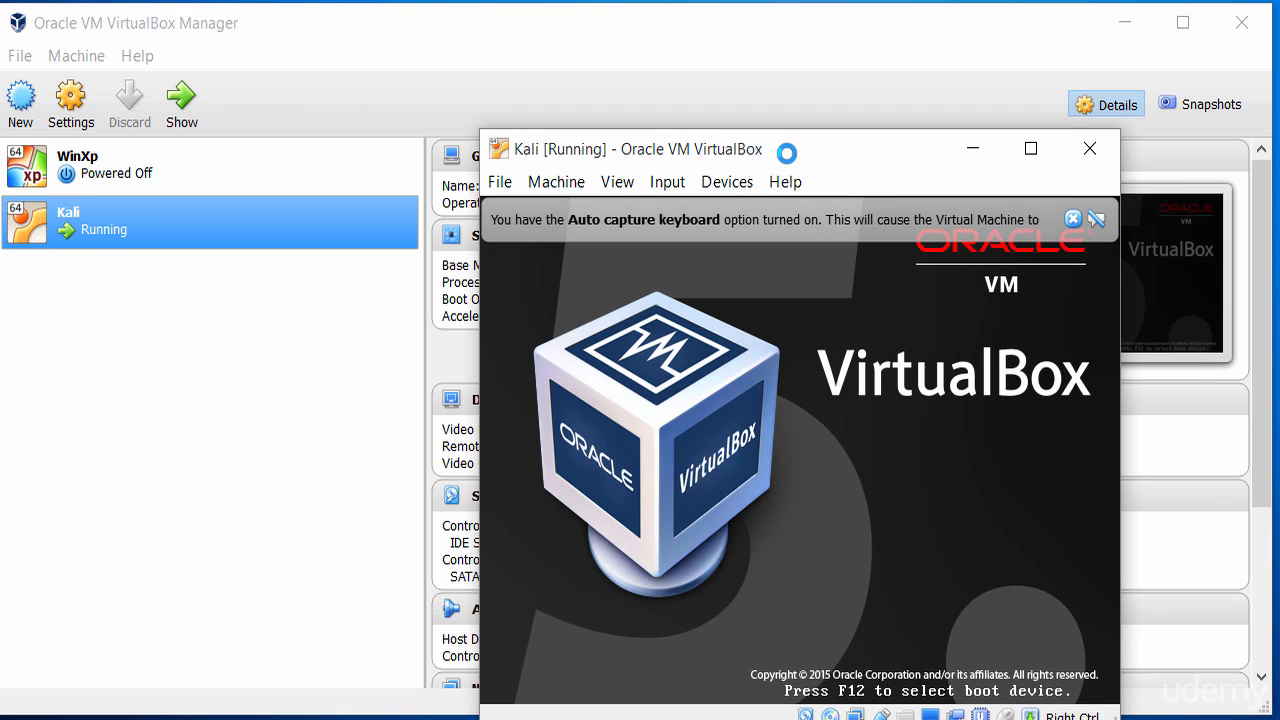
drag(783, 153, 670, 99)
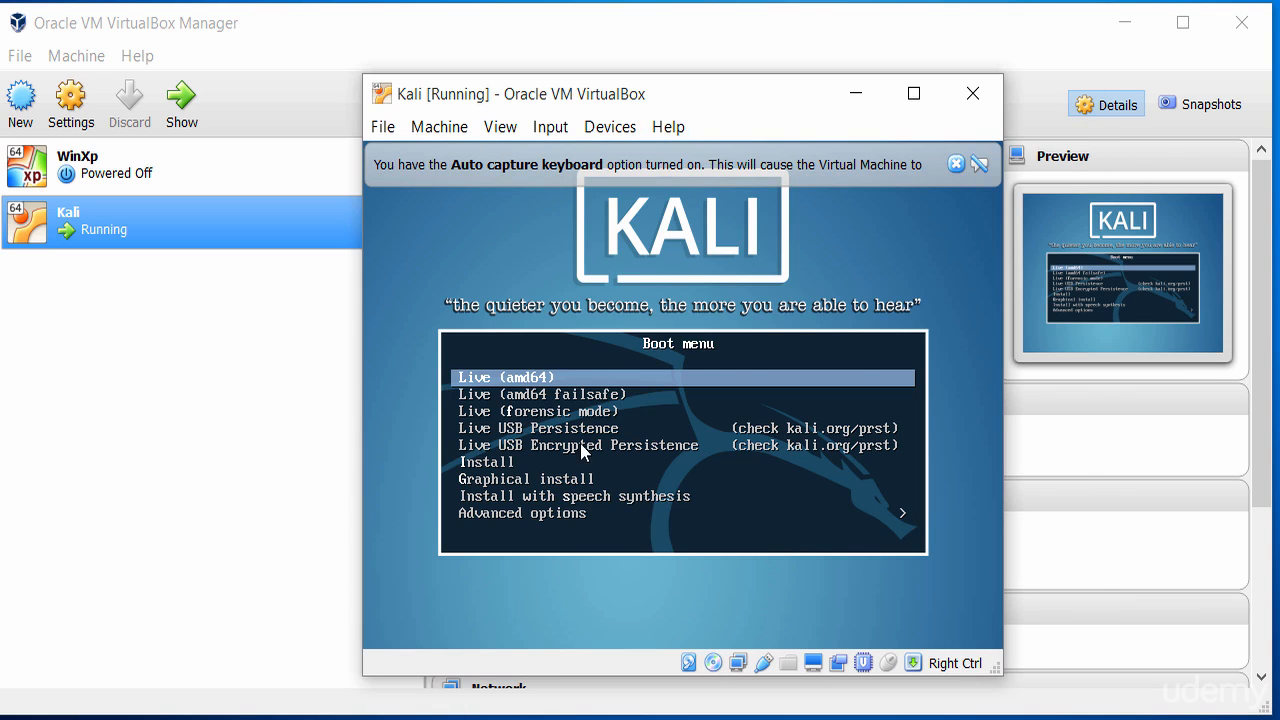
click(673, 484)
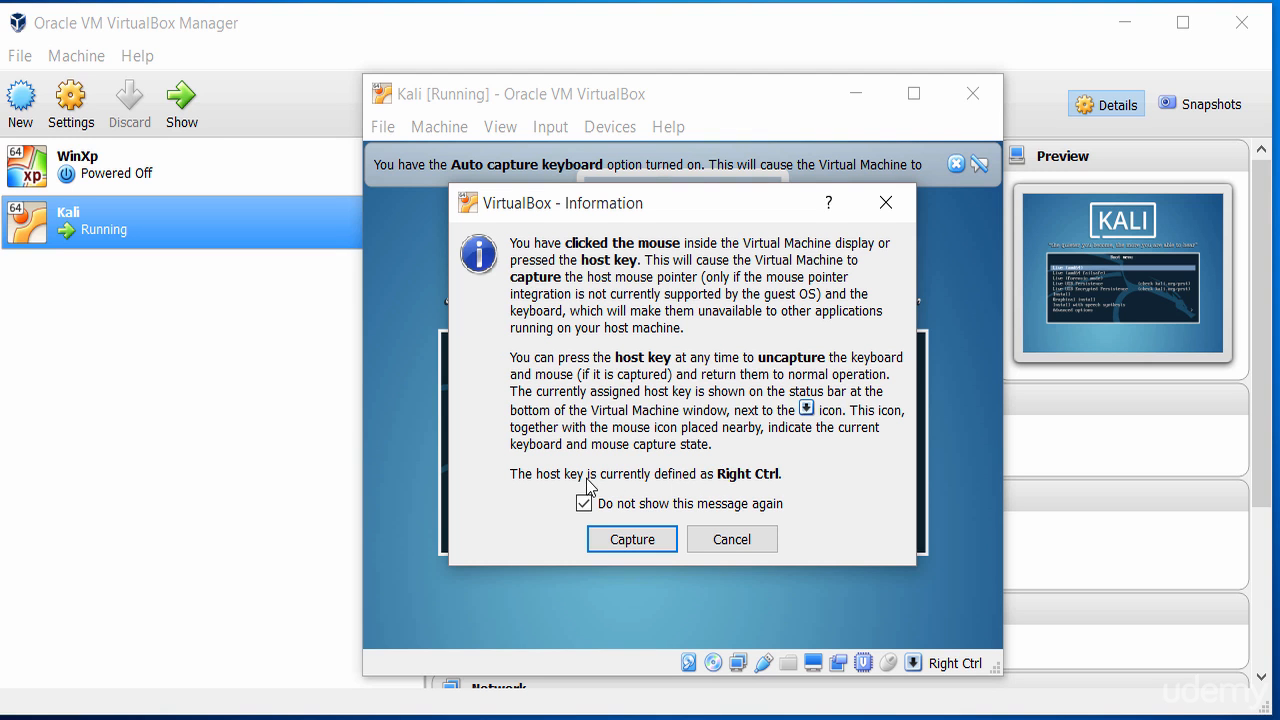
click(644, 541)
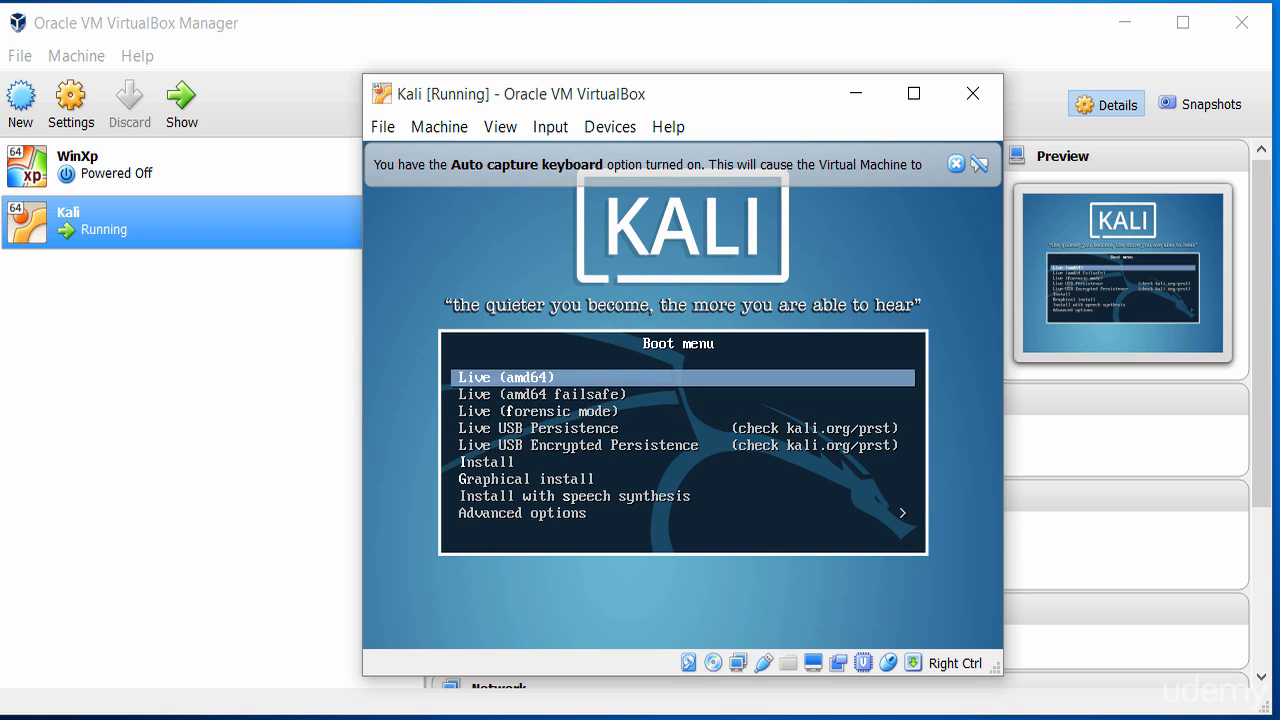
Choose Install from the Kali boot menu.
key(Down)
key(Down)
key(Down)
key(Down)
key(Up)
key(Up)
key(Up)
key(Up)
key(Down)
key(Down)
key(Down)
key(Down)
key(Down)
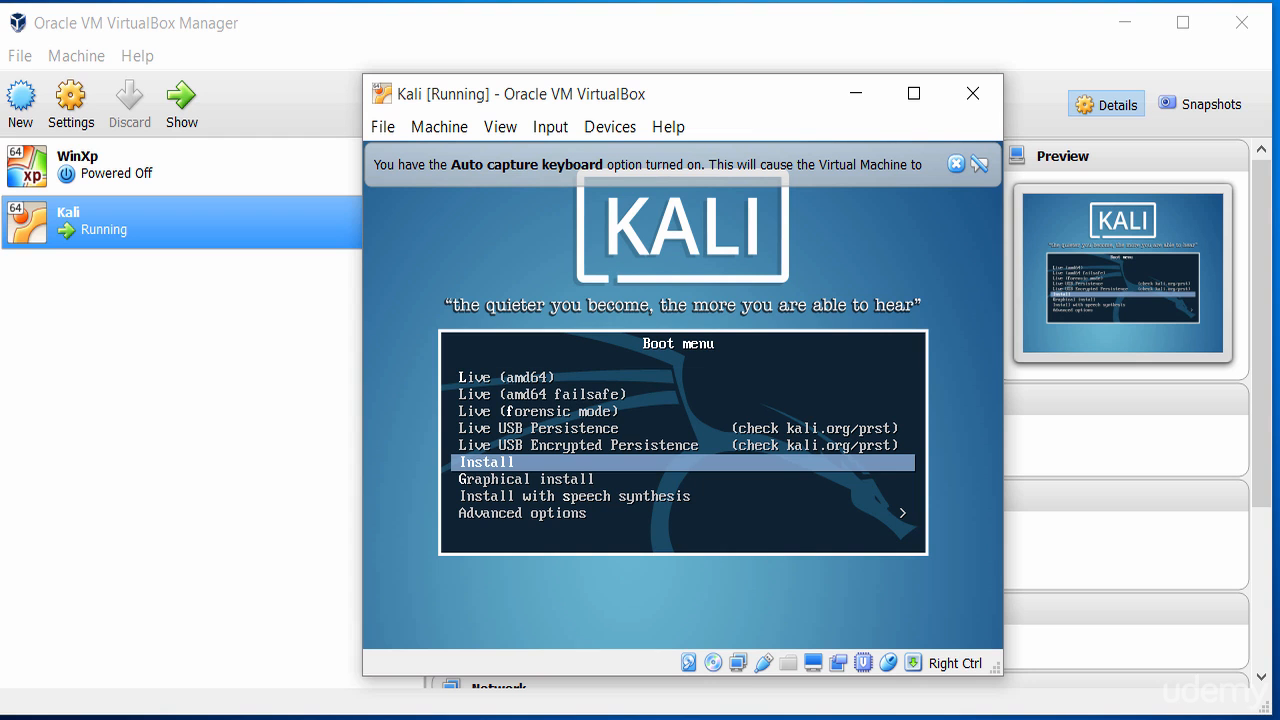
key(Return)
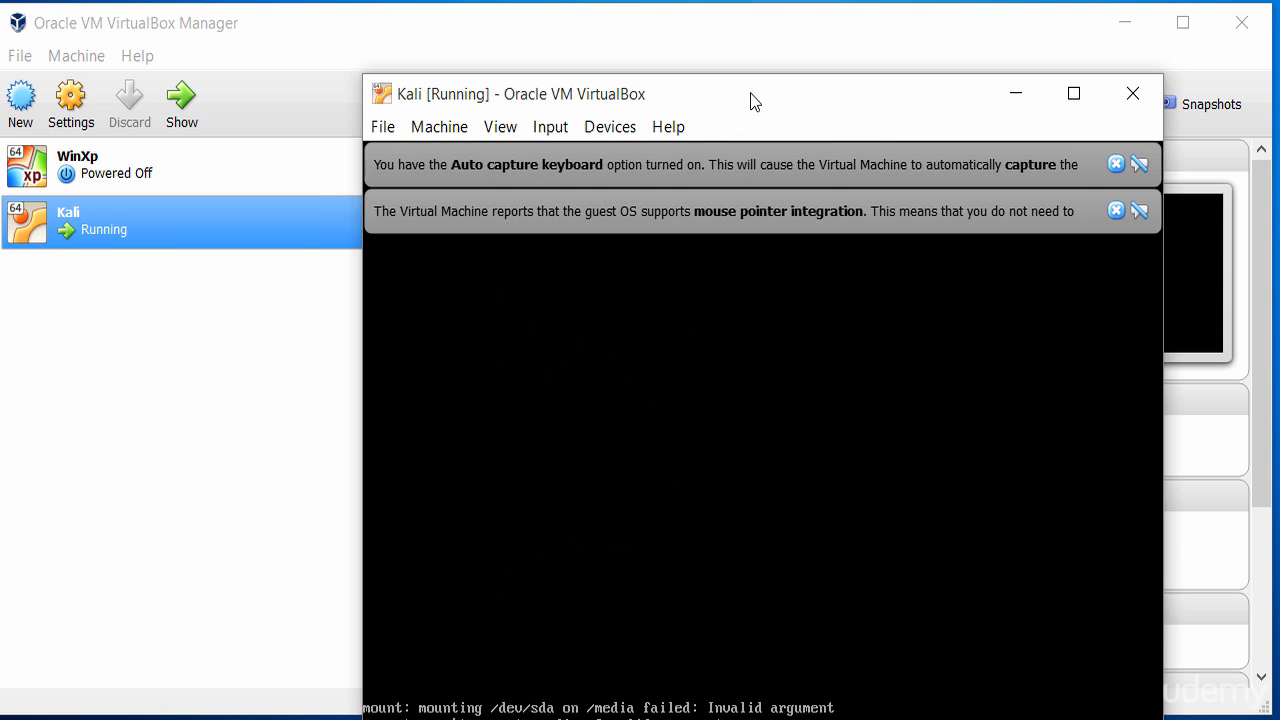
Dismiss the auto capture keyboard and mouse pointer integration notifications in the VM window.
drag(750, 100, 644, 28)
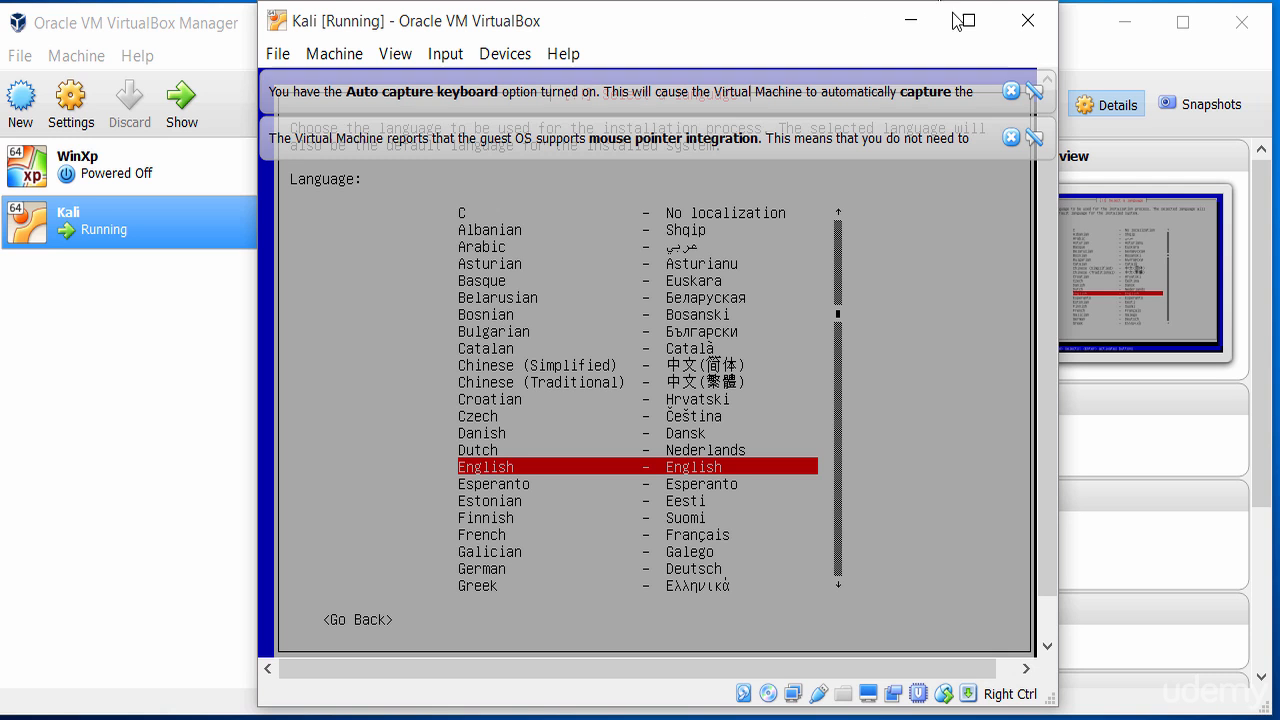
click(1011, 137)
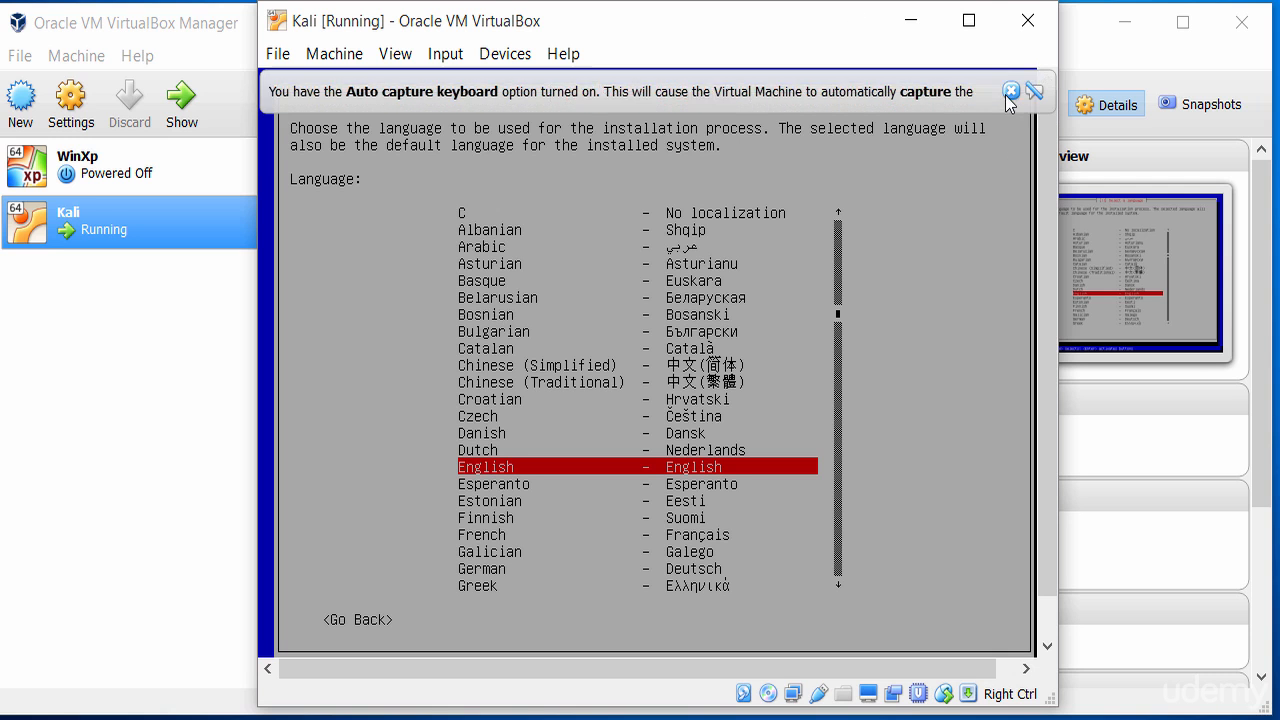
click(1011, 91)
Select English as the installation language.
key(Down)
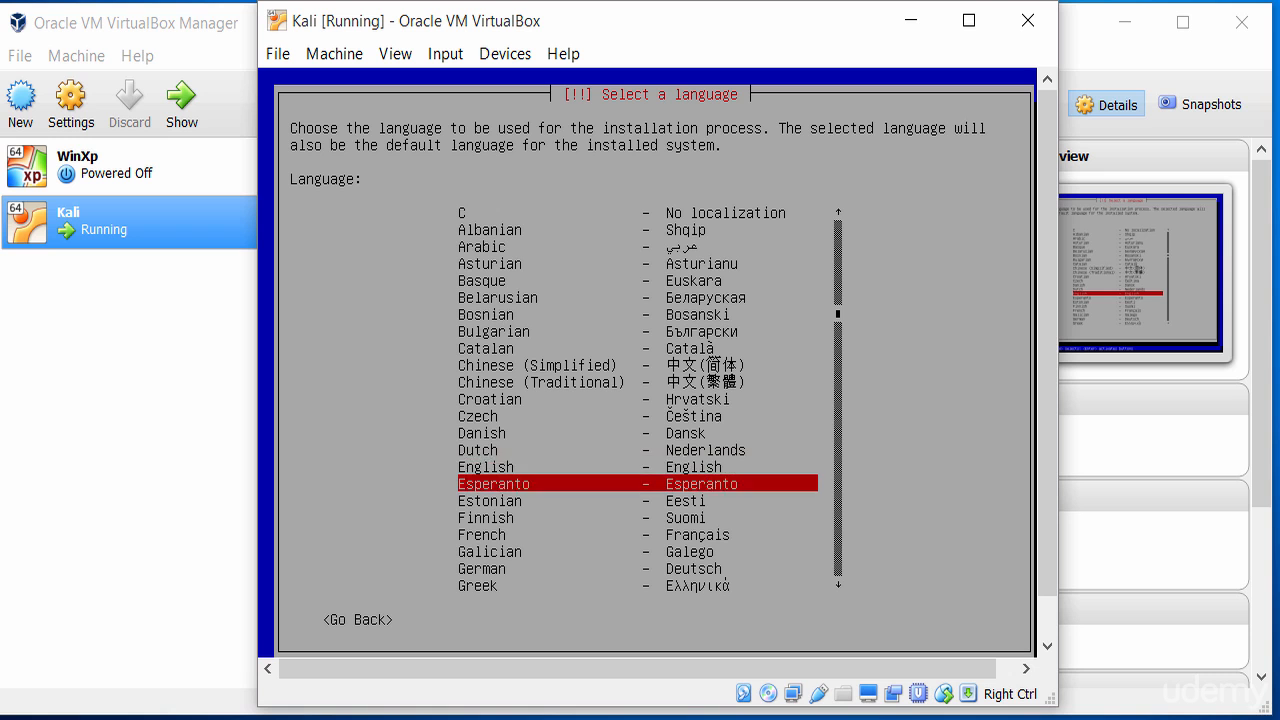
key(Up)
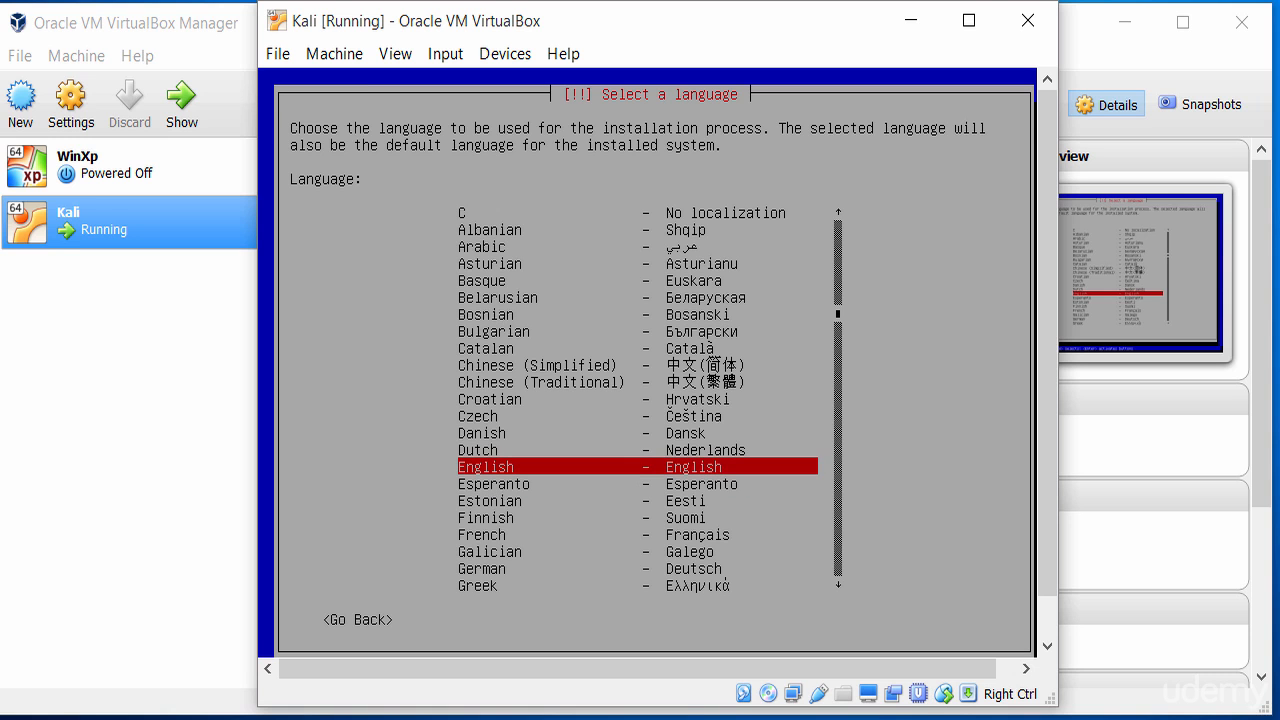
key(Return)
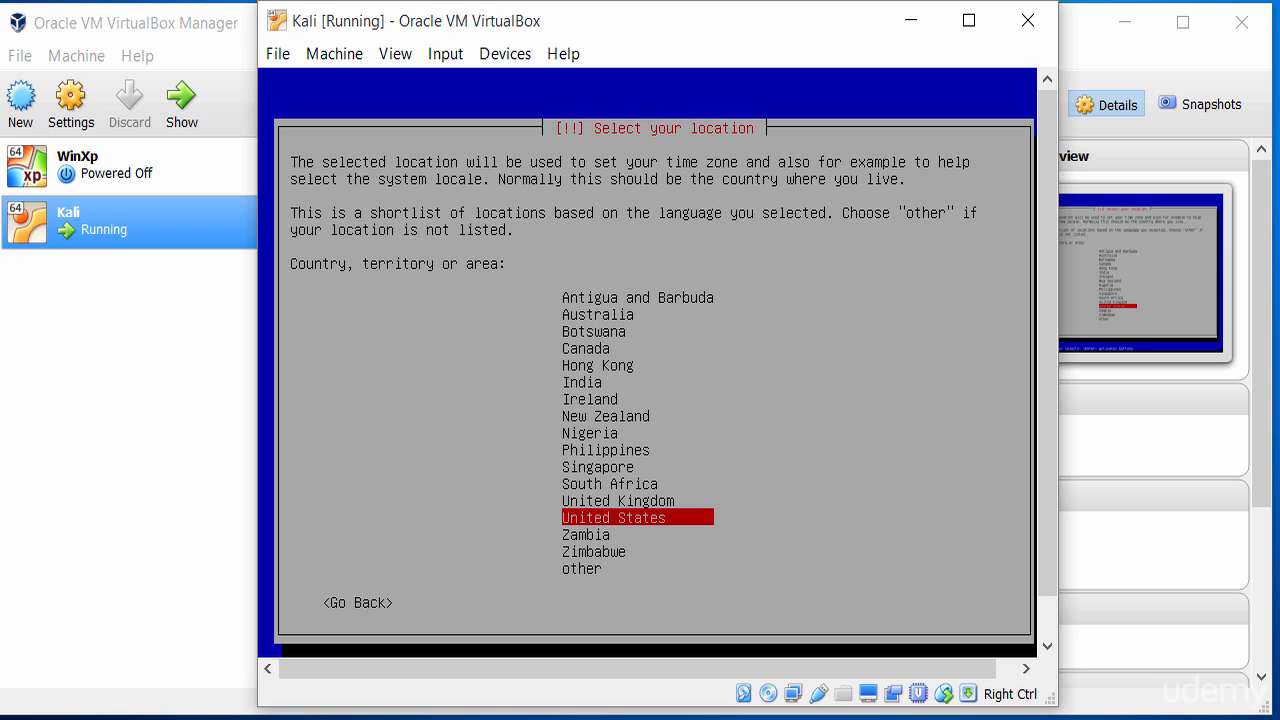
Choose a country from the location shortlist and keep the American English keymap.
key(Up)
key(Up)
key(Up)
key(Up)
key(Up)
key(Up)
key(Up)
key(Up)
key(Up)
key(Up)
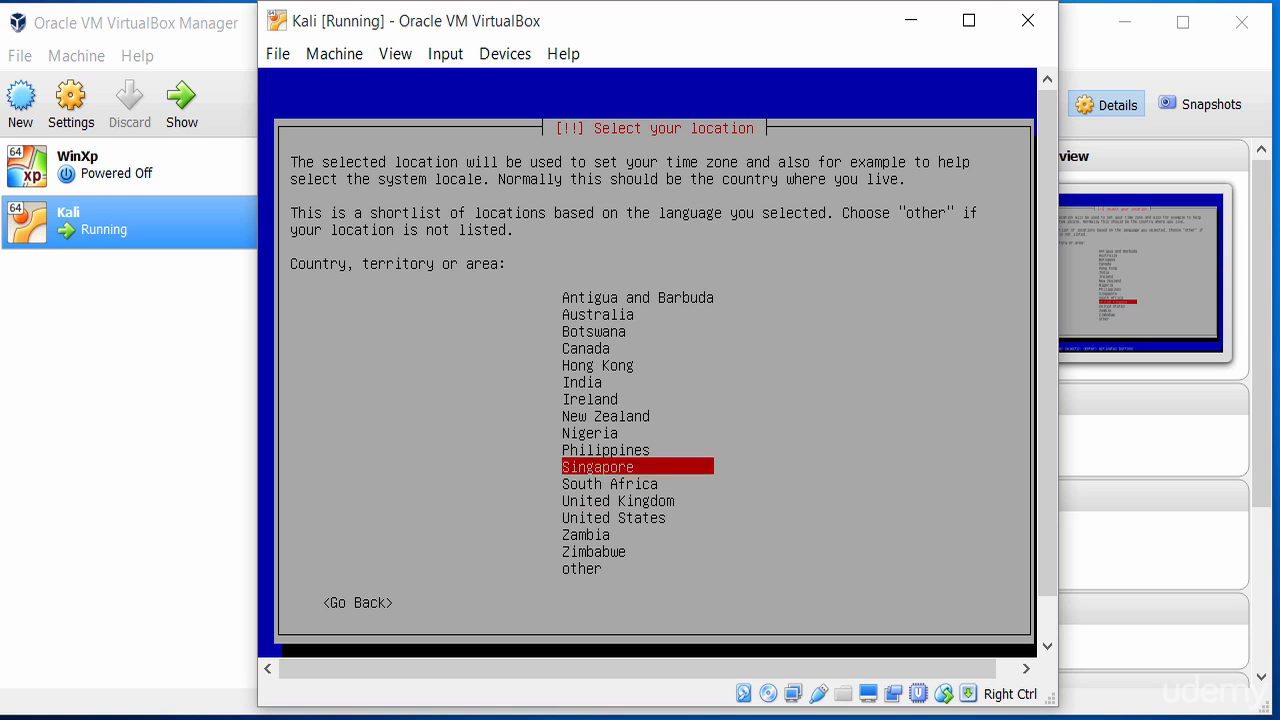
key(Up)
key(Up)
key(Down)
key(Down)
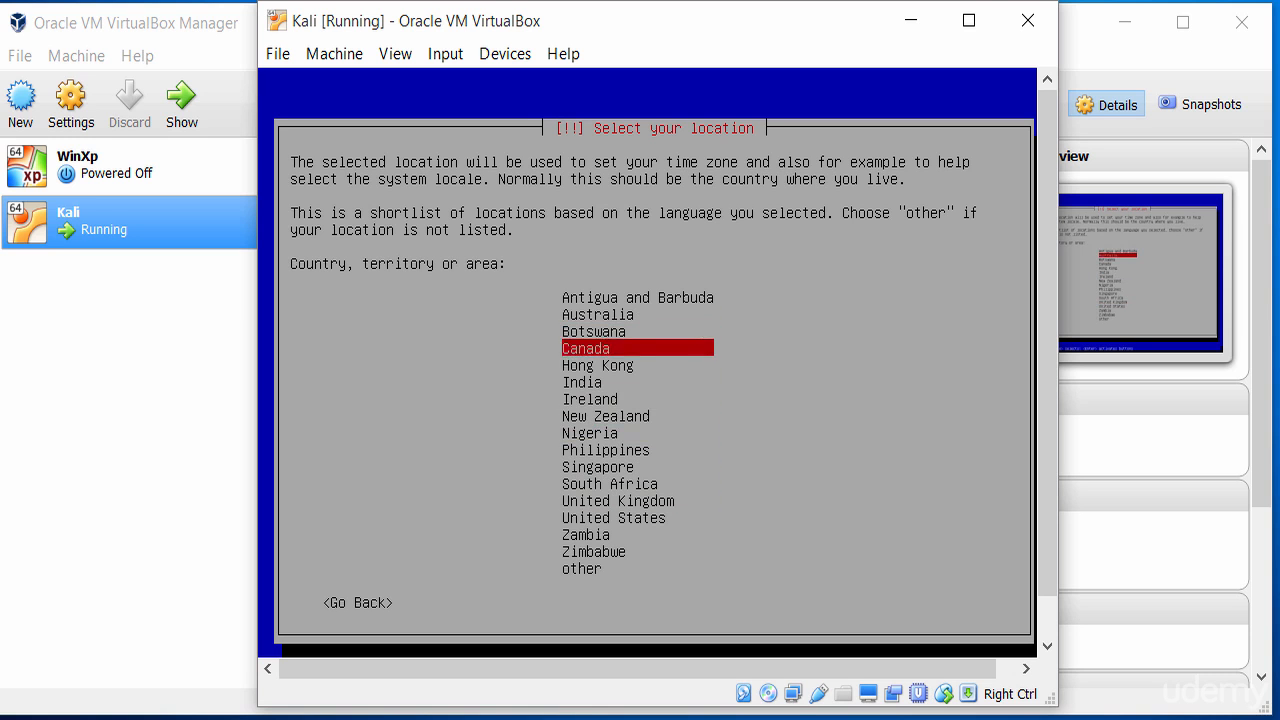
key(Down)
key(Down)
key(Down)
key(Down)
key(Down)
key(Down)
key(Down)
key(Down)
key(Down)
key(Down)
key(Up)
key(Return)
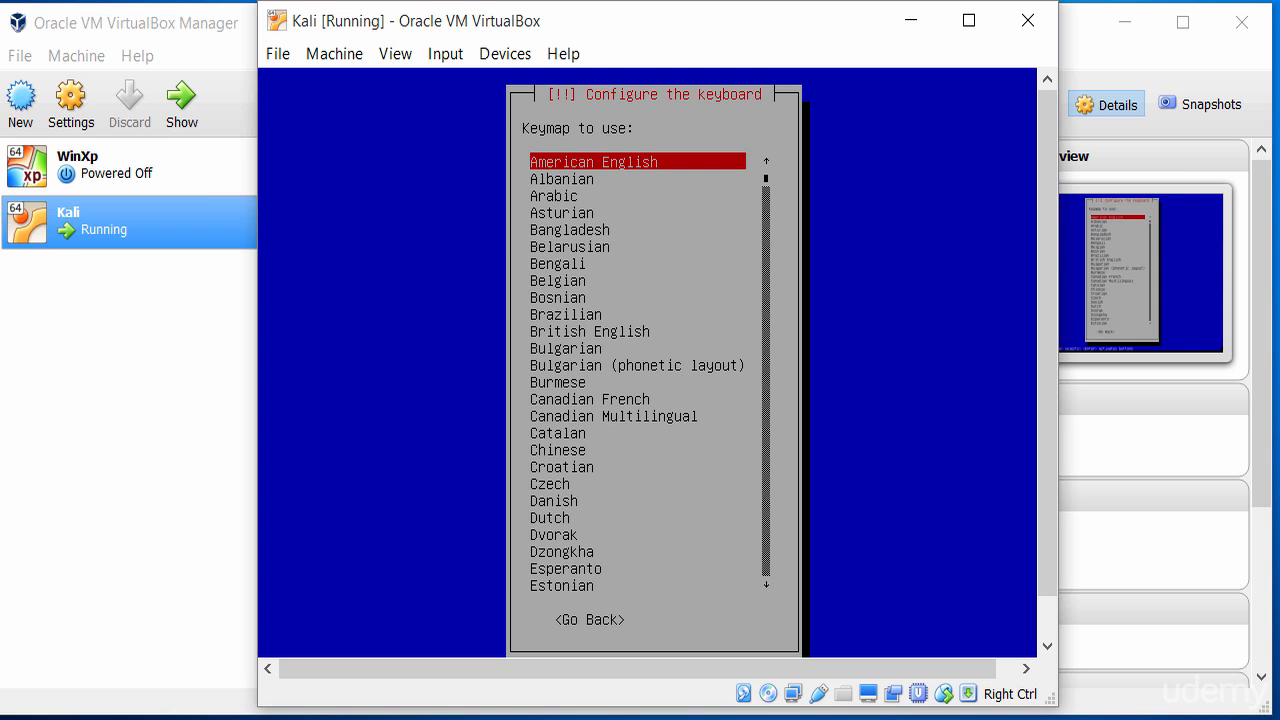
key(Return)
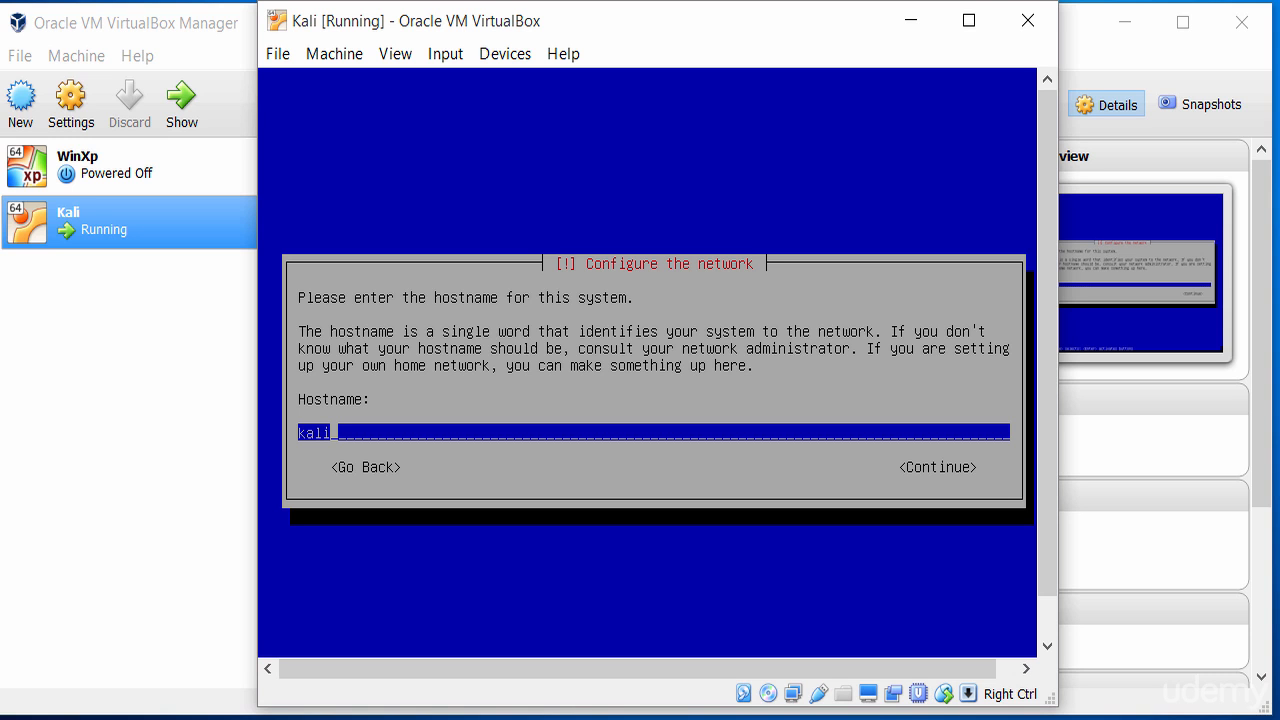
Keep the hostname kali and set the domain name to test.local.
key(Tab)
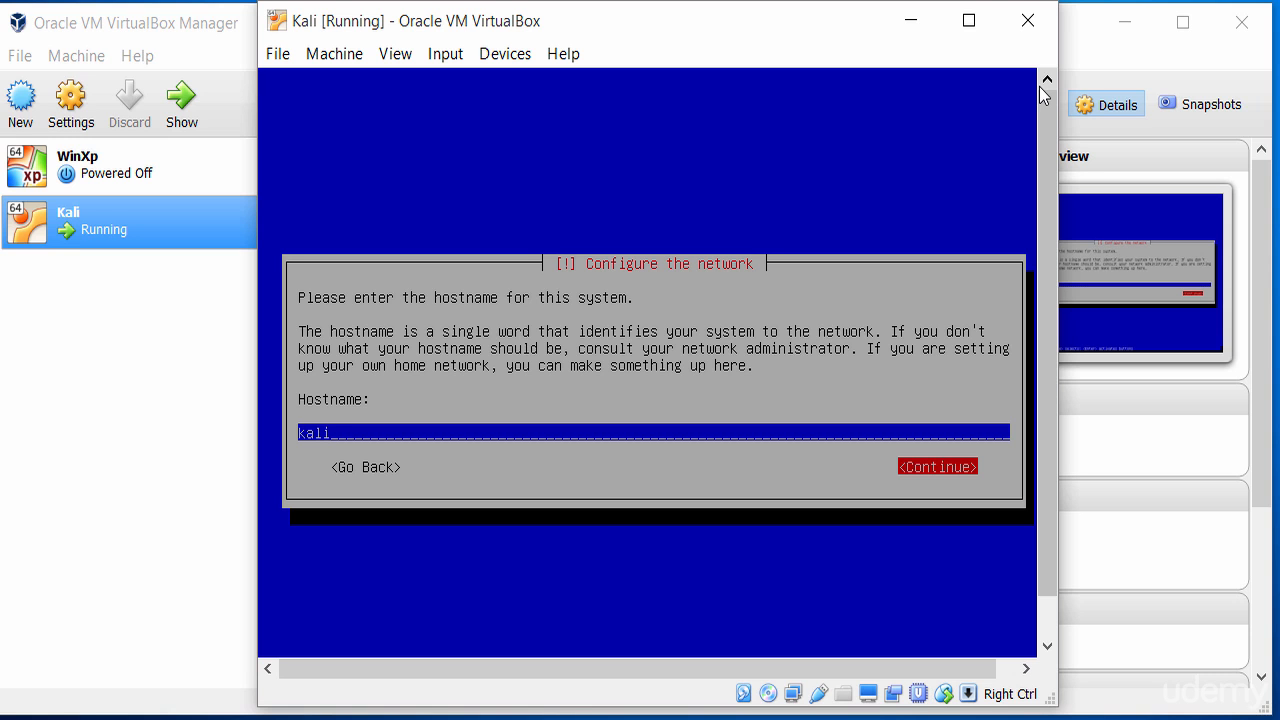
key(Return)
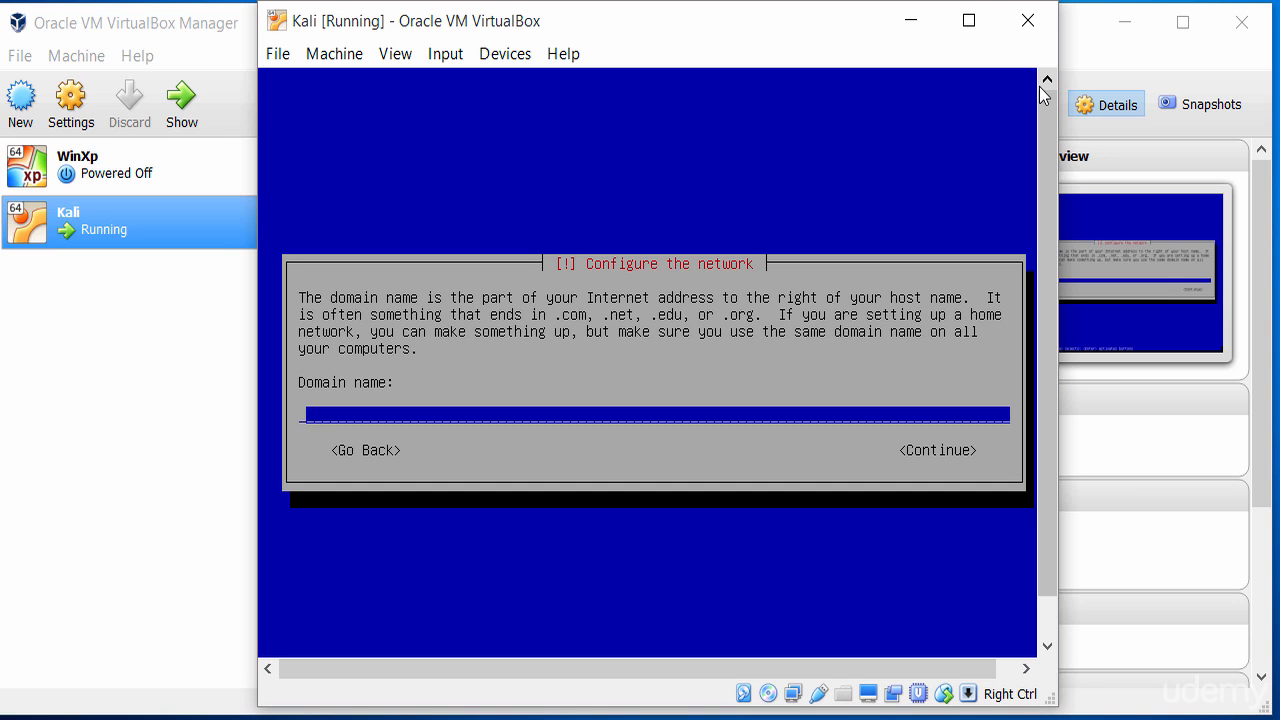
text(test.local)
key(Tab)
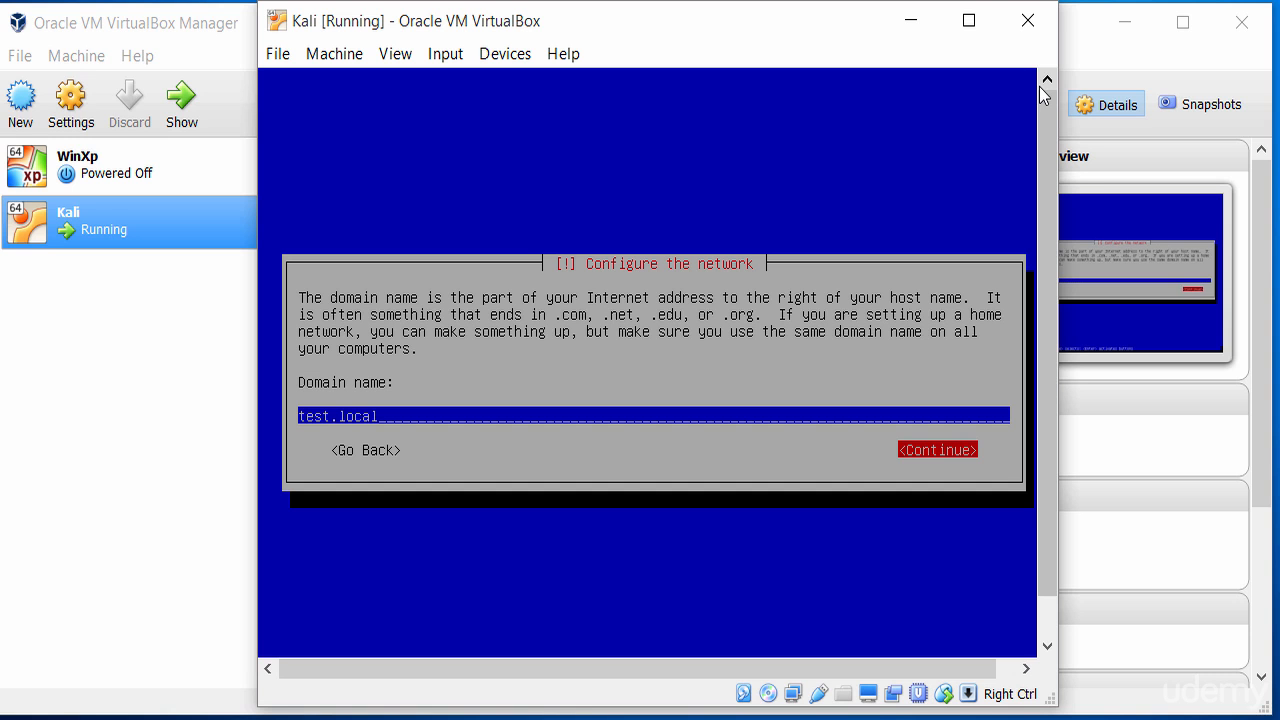
key(Return)
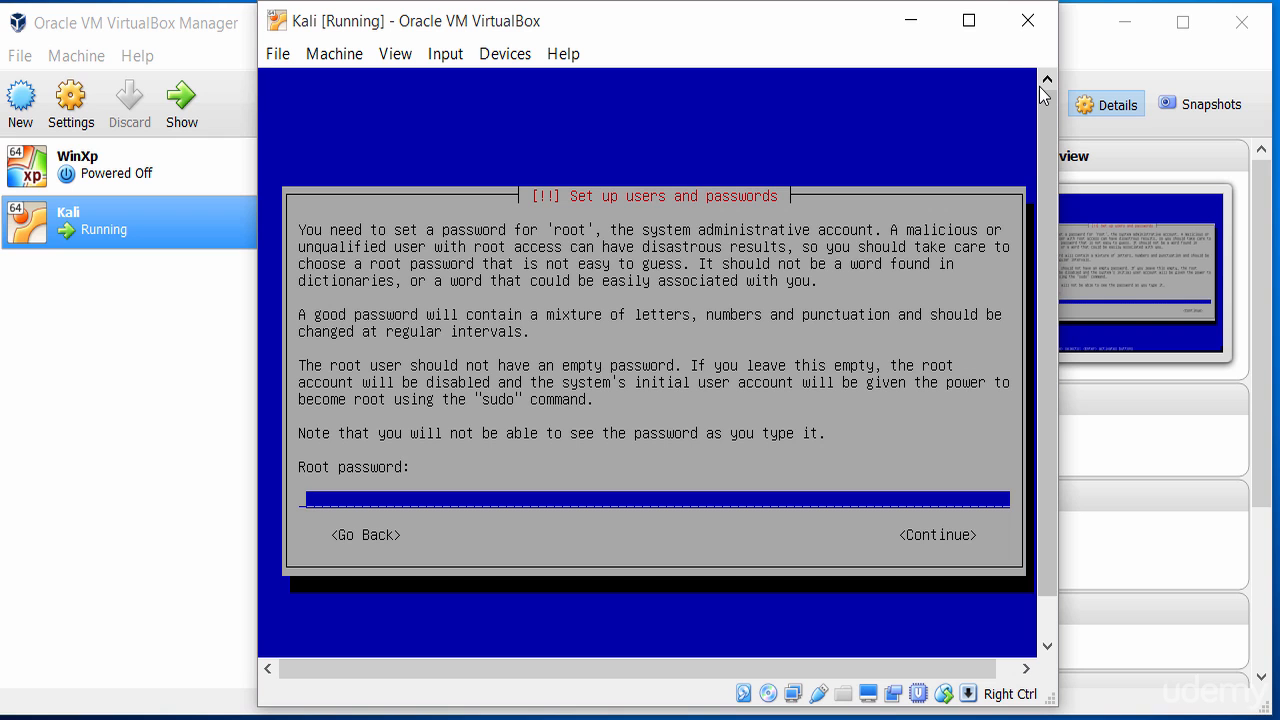
Enter the root password and re-enter it to verify.
text(******)
key(Tab)
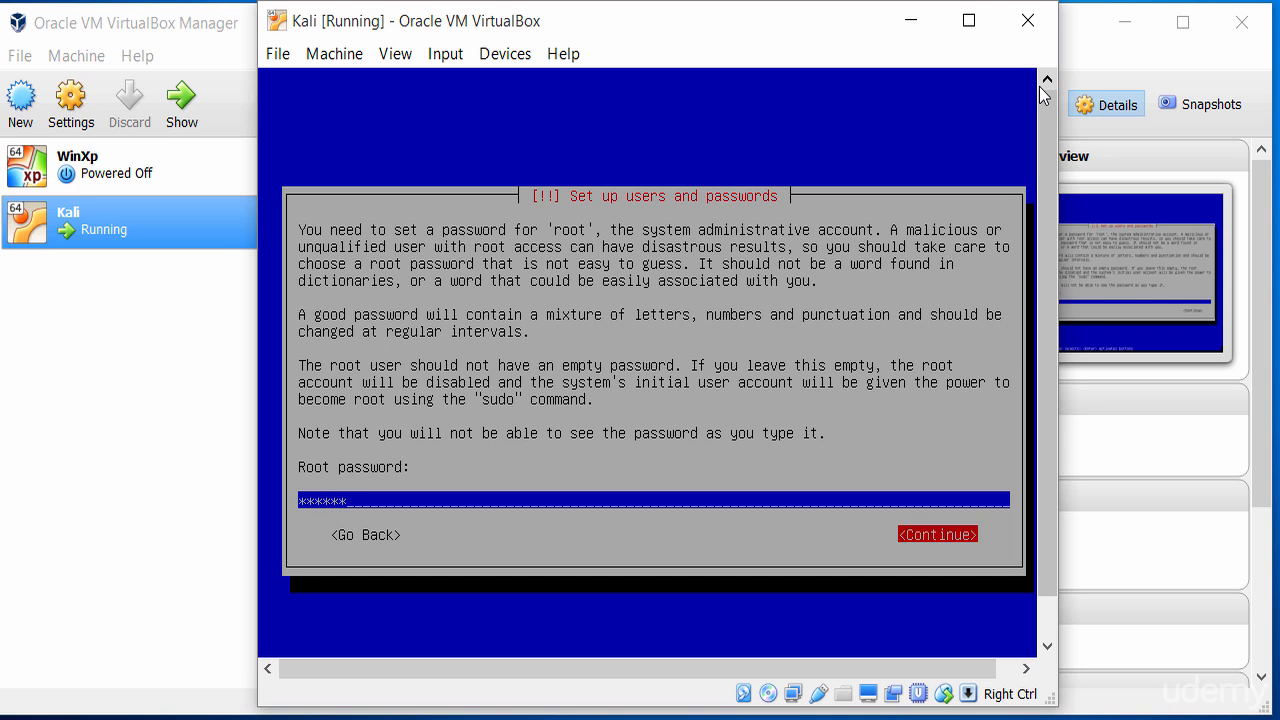
key(Return)
text(******)
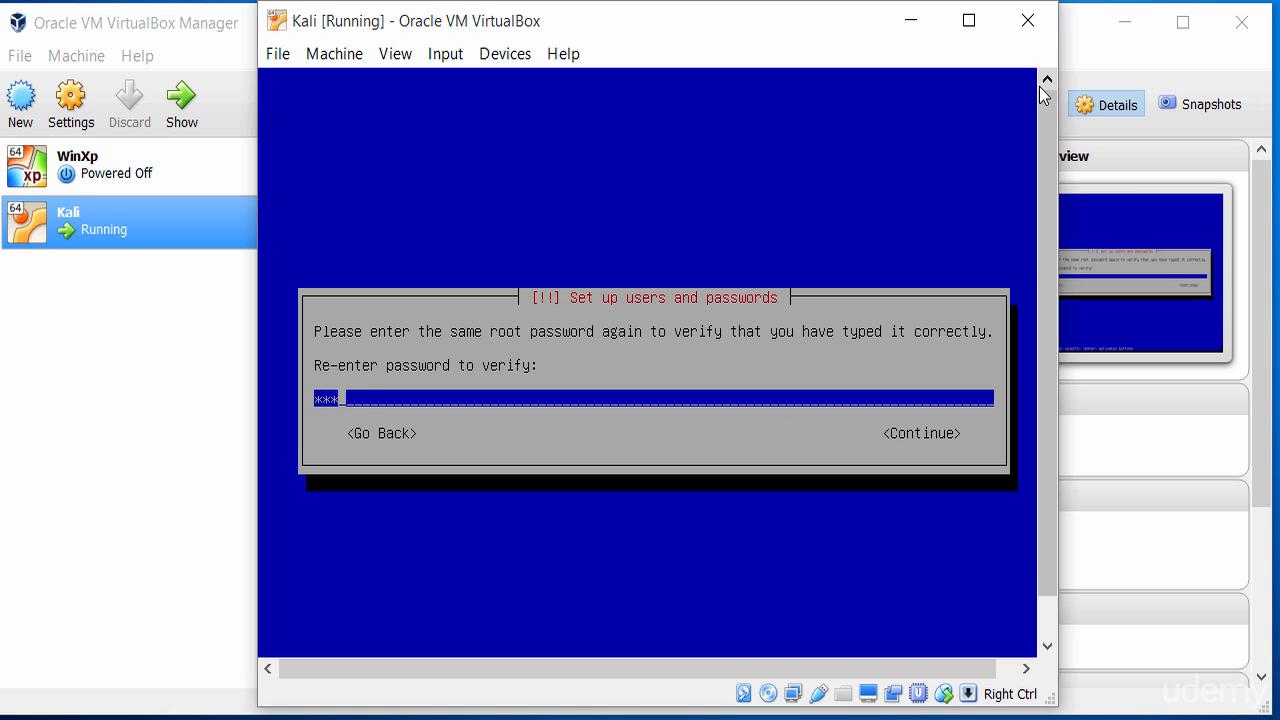
key(Return)
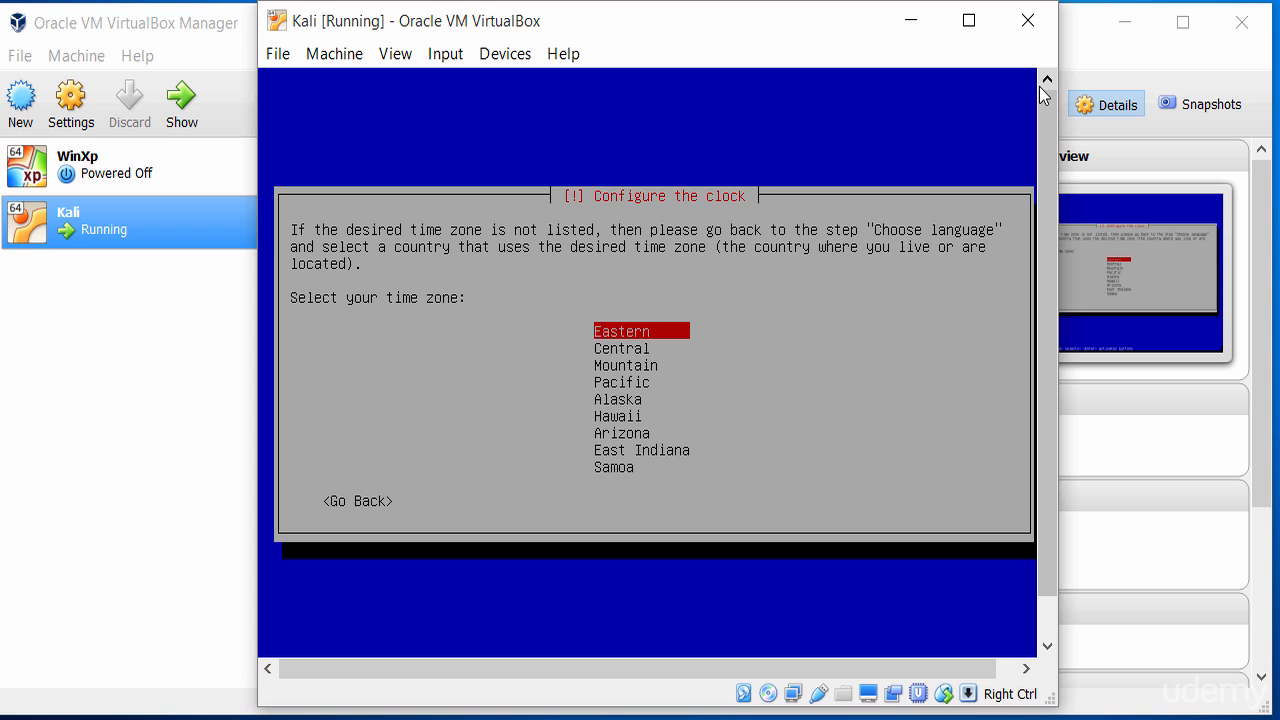
Set the time zone to Central.
key(Down)
key(Down)
key(Down)
key(Down)
key(Down)
key(Down)
key(Down)
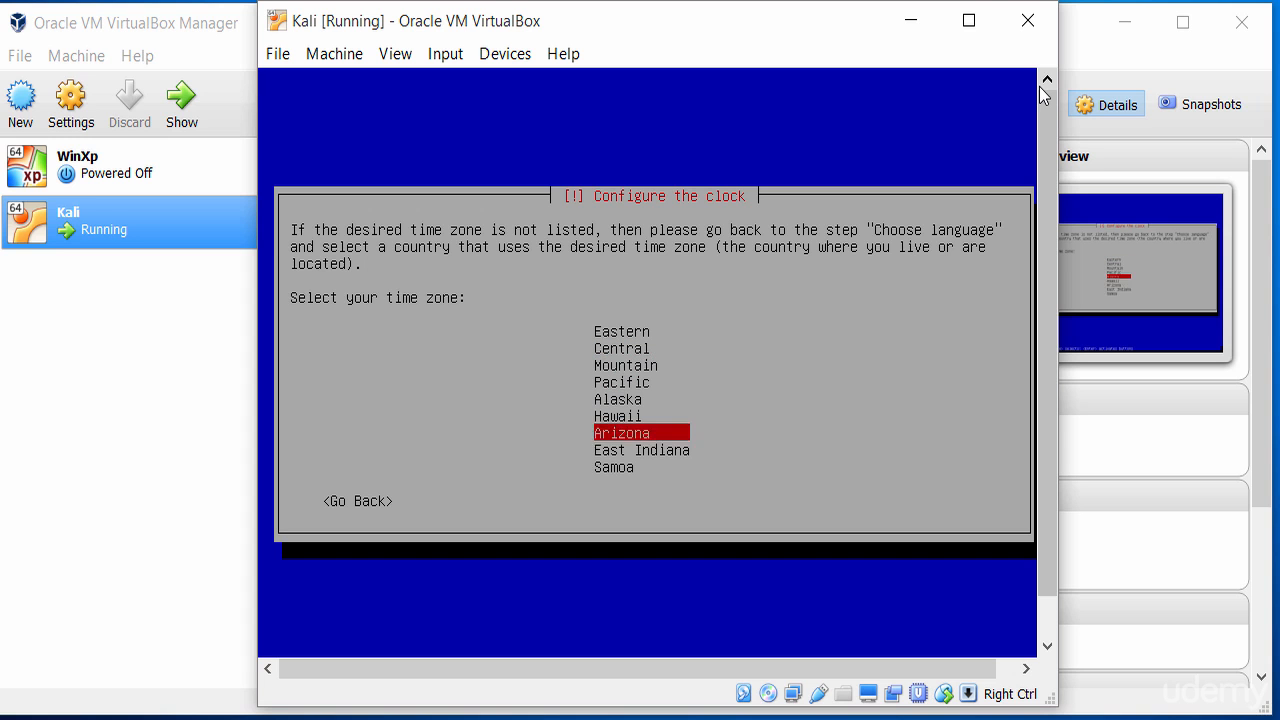
key(Down)
key(Up)
key(Up)
key(Up)
key(Up)
key(Up)
key(Up)
key(Up)
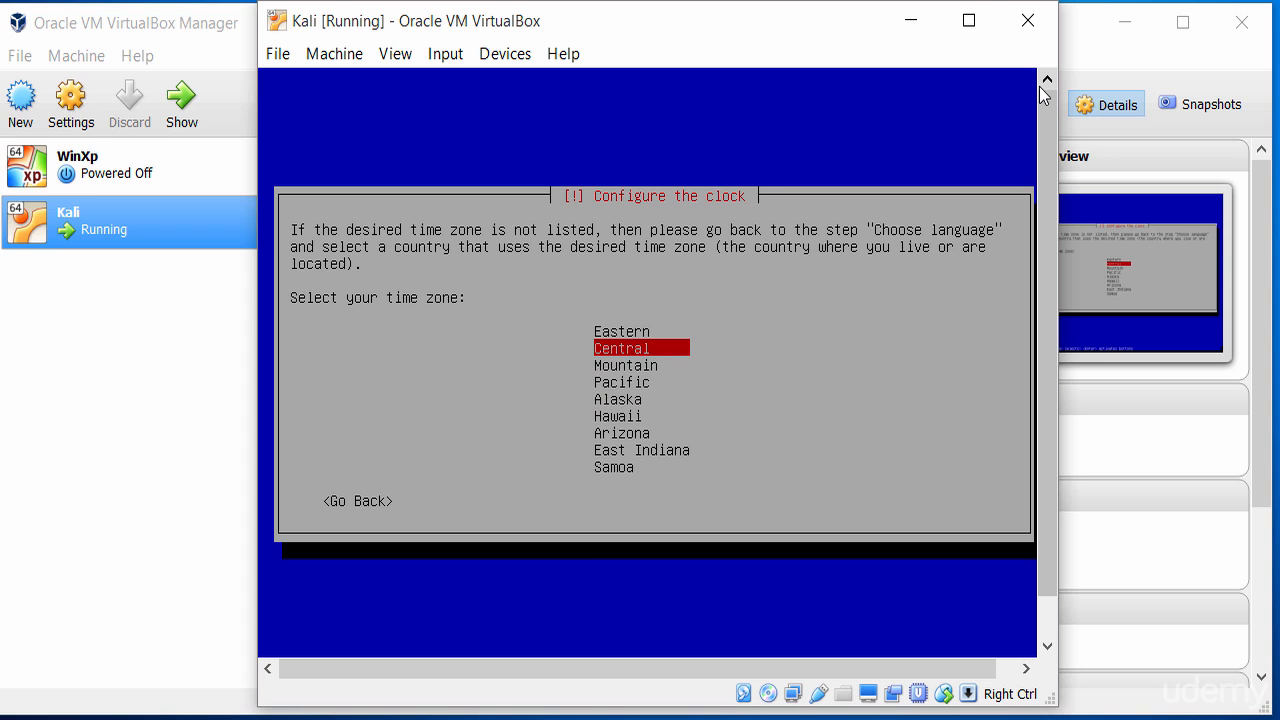
key(Return)
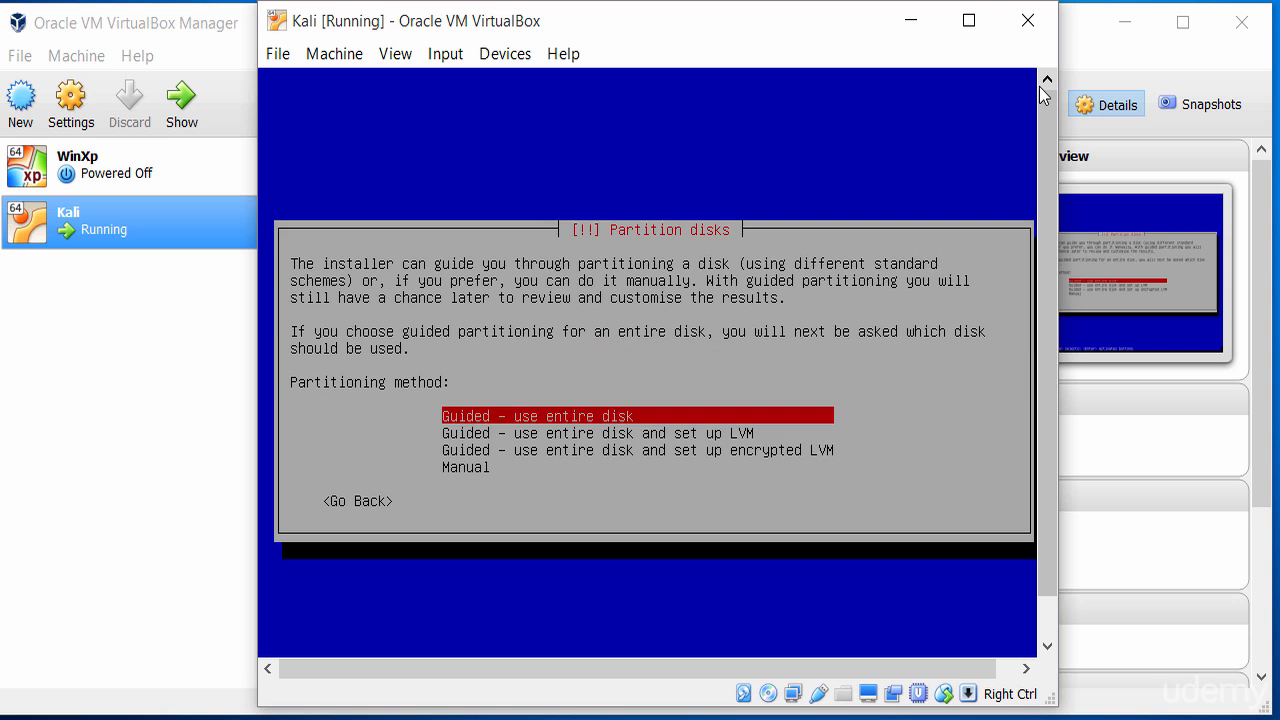
Choose Manual as the partitioning method.
key(Down)
key(Up)
key(Down)
key(Down)
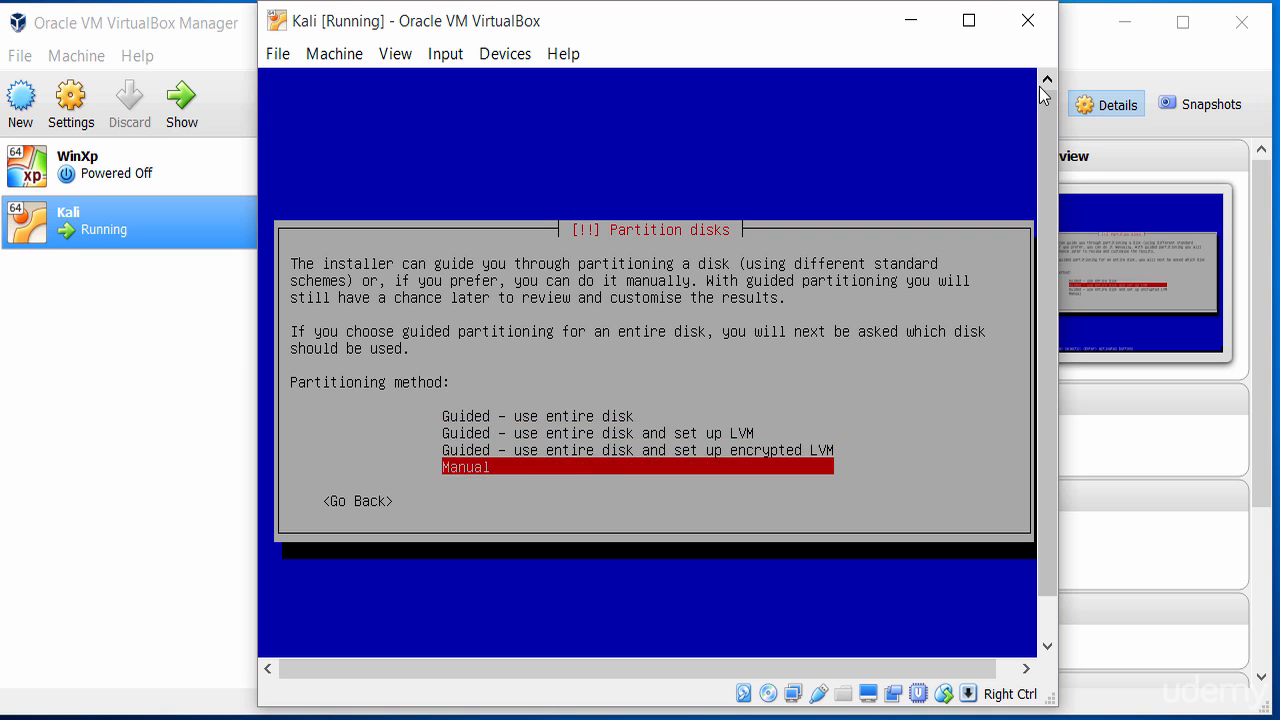
key(Up)
key(Up)
key(Up)
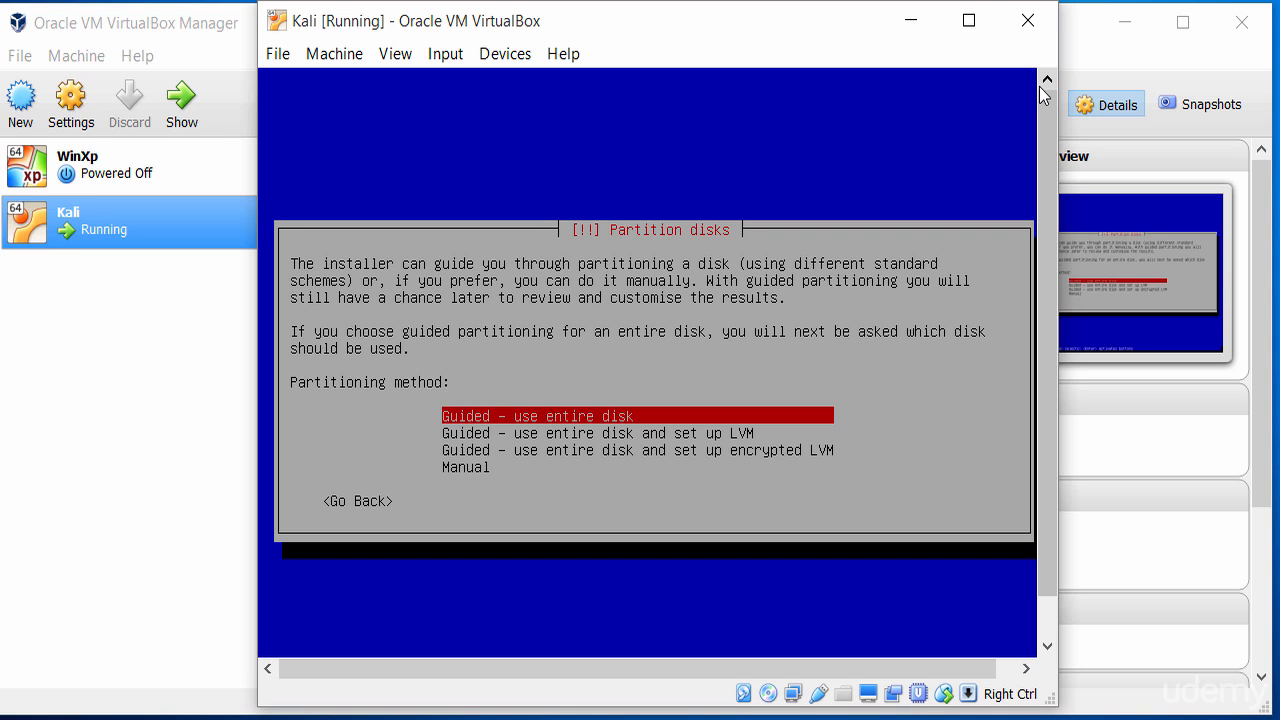
key(Down)
key(Down)
key(Up)
key(Up)
key(Down)
key(Down)
key(Down)
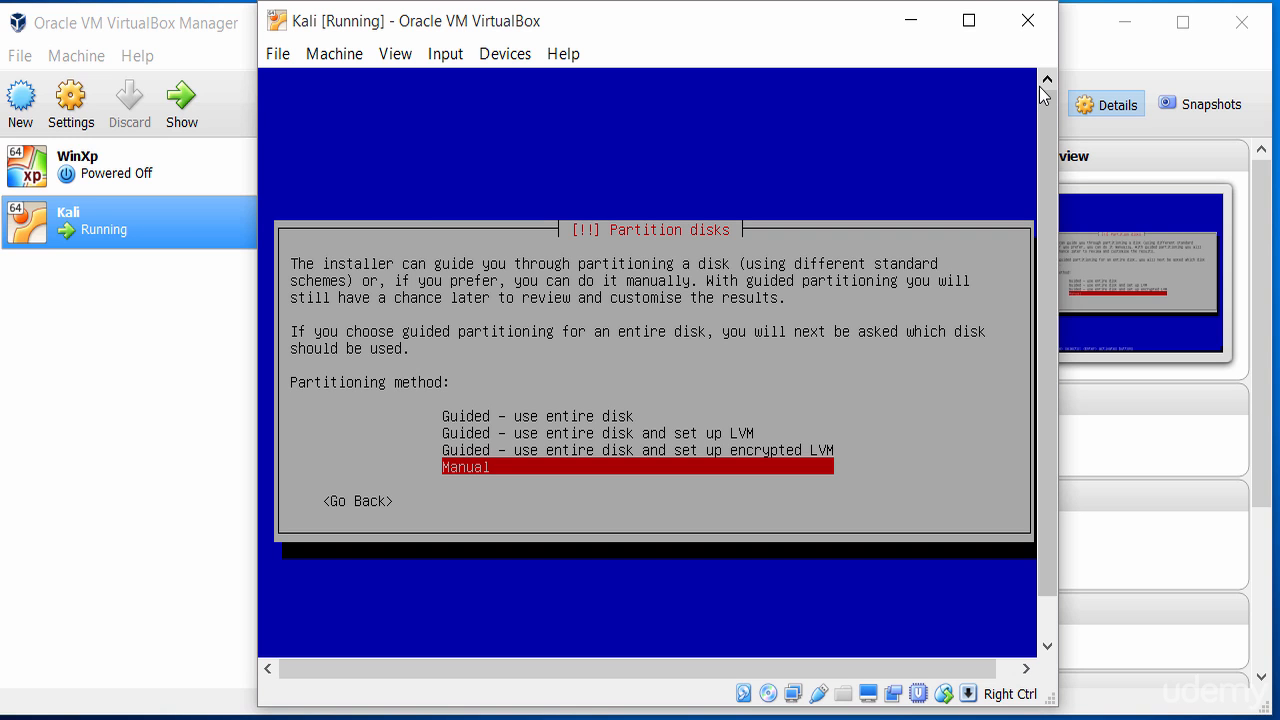
key(Up)
key(Up)
key(Up)
key(Down)
key(Down)
key(Down)
key(Return)
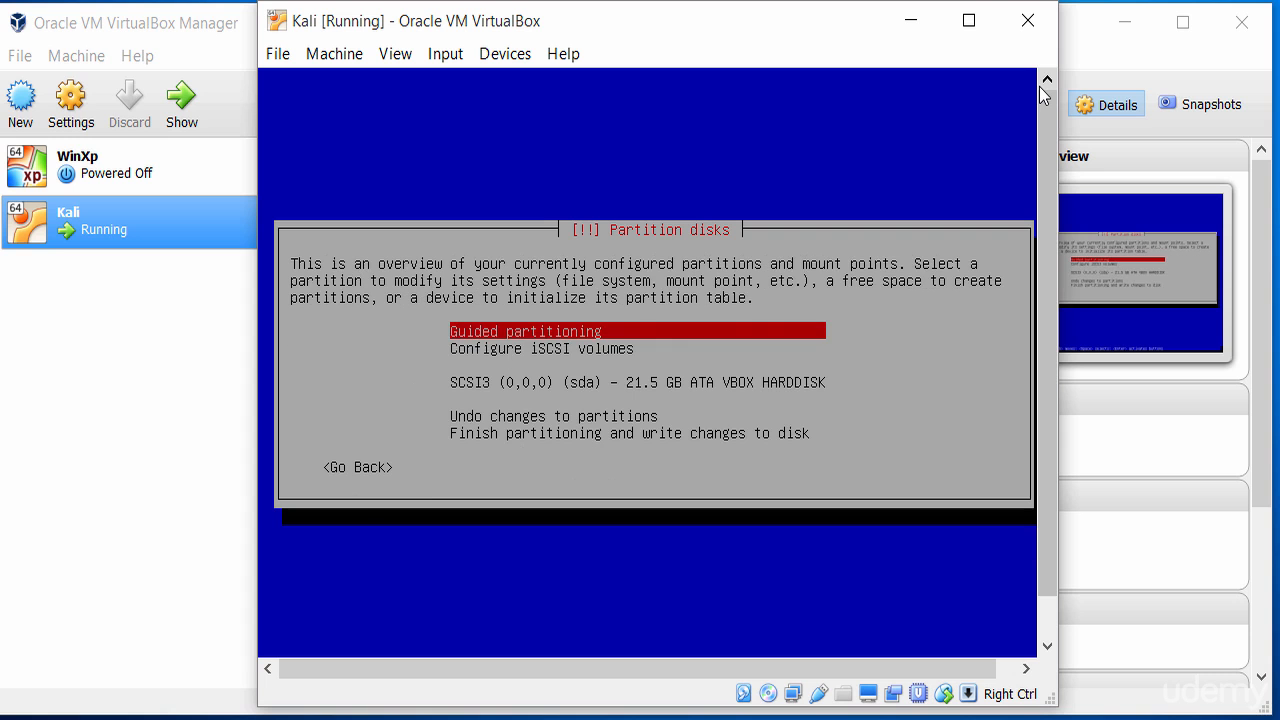
Select the 21.5 GB VBOX hard disk and create a new empty partition table on it.
key(Down)
key(Up)
key(Down)
key(Down)
key(Down)
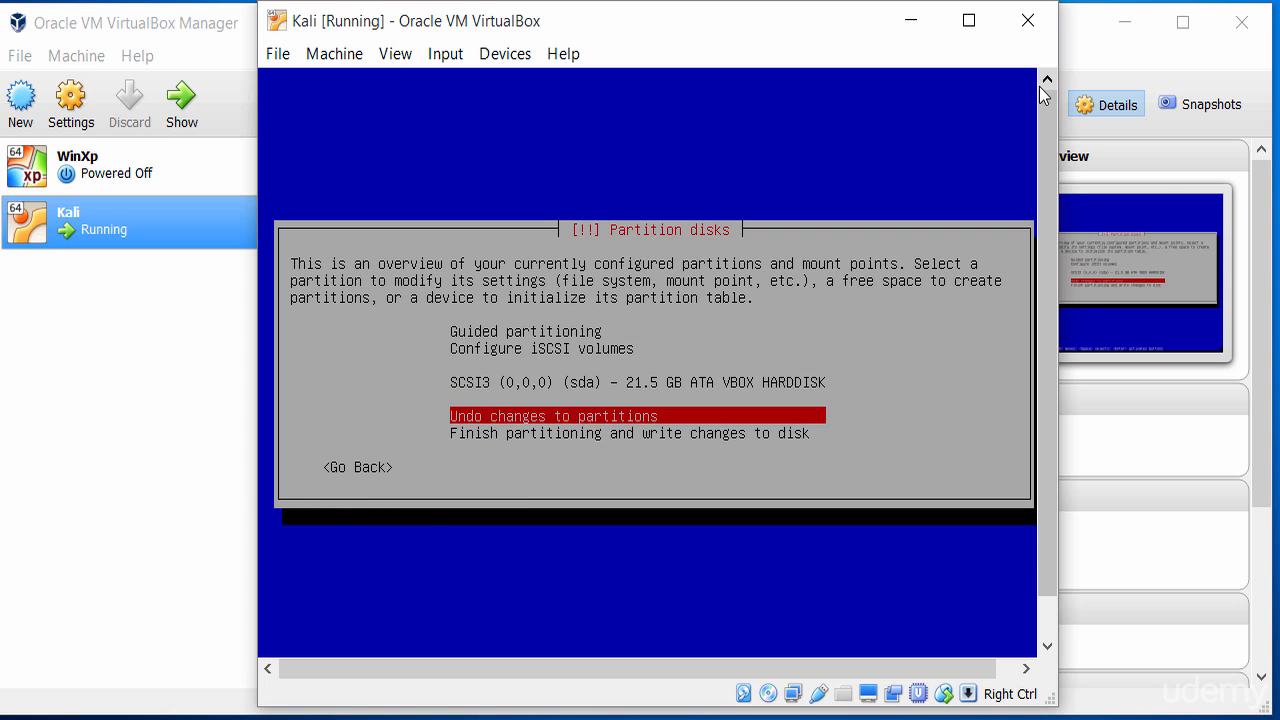
key(Up)
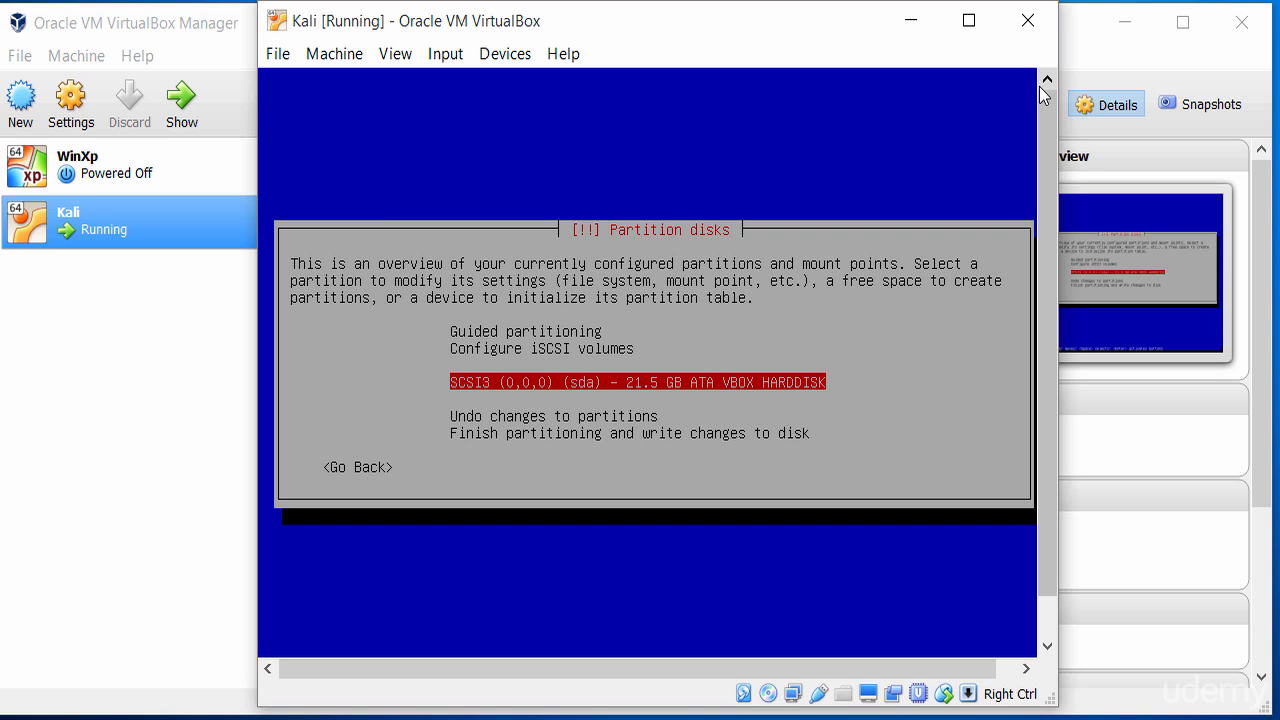
key(Return)
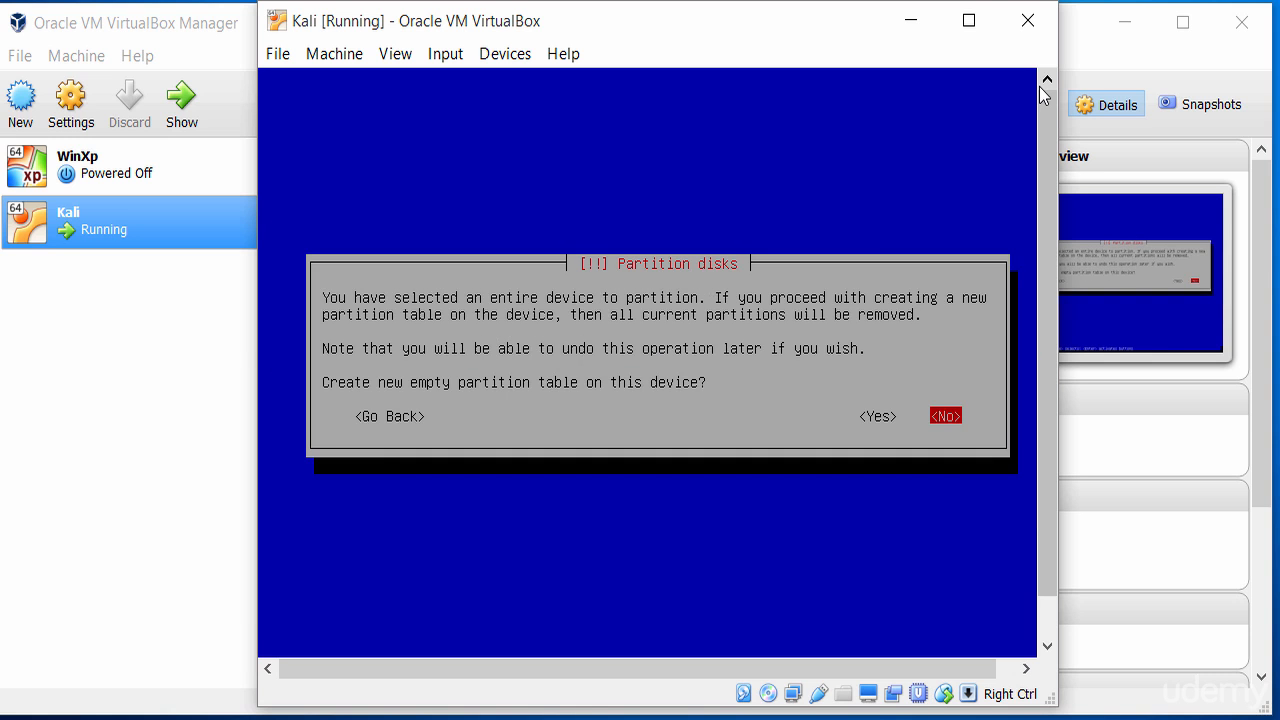
key(Left)
key(Return)
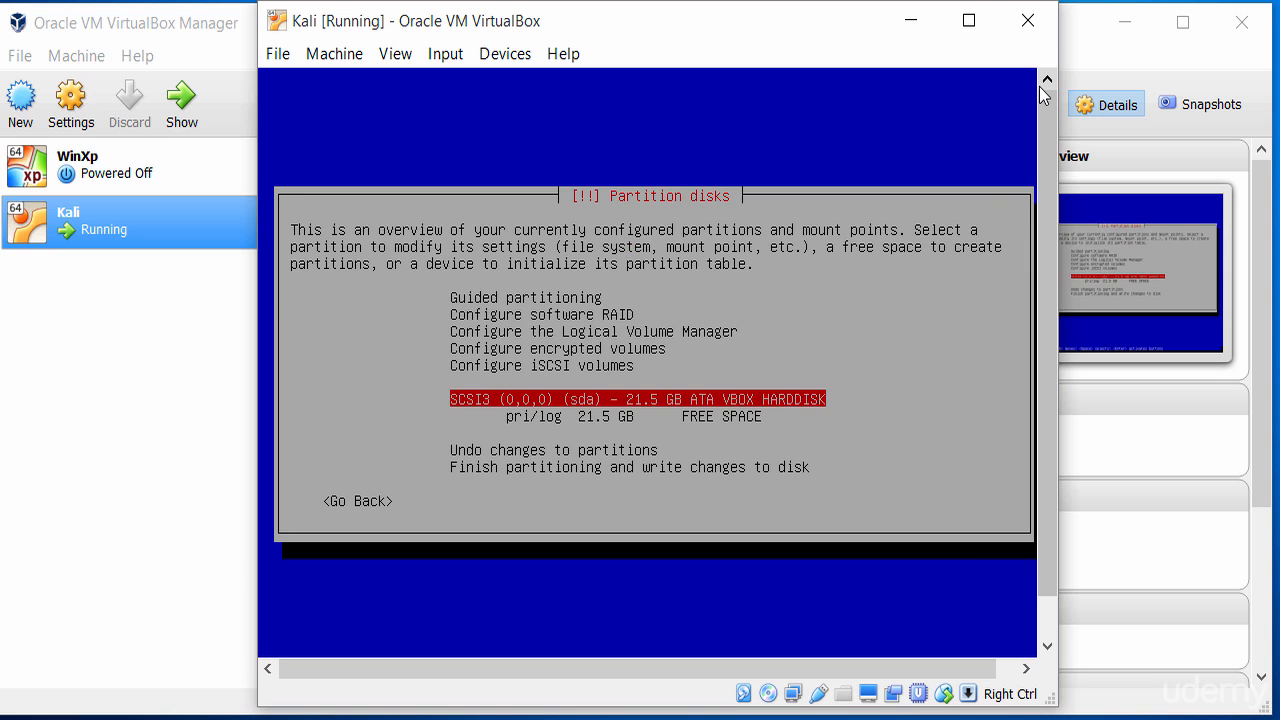
Create a new 500 MB primary partition at the beginning of the disk's free space.
key(Up)
key(Down)
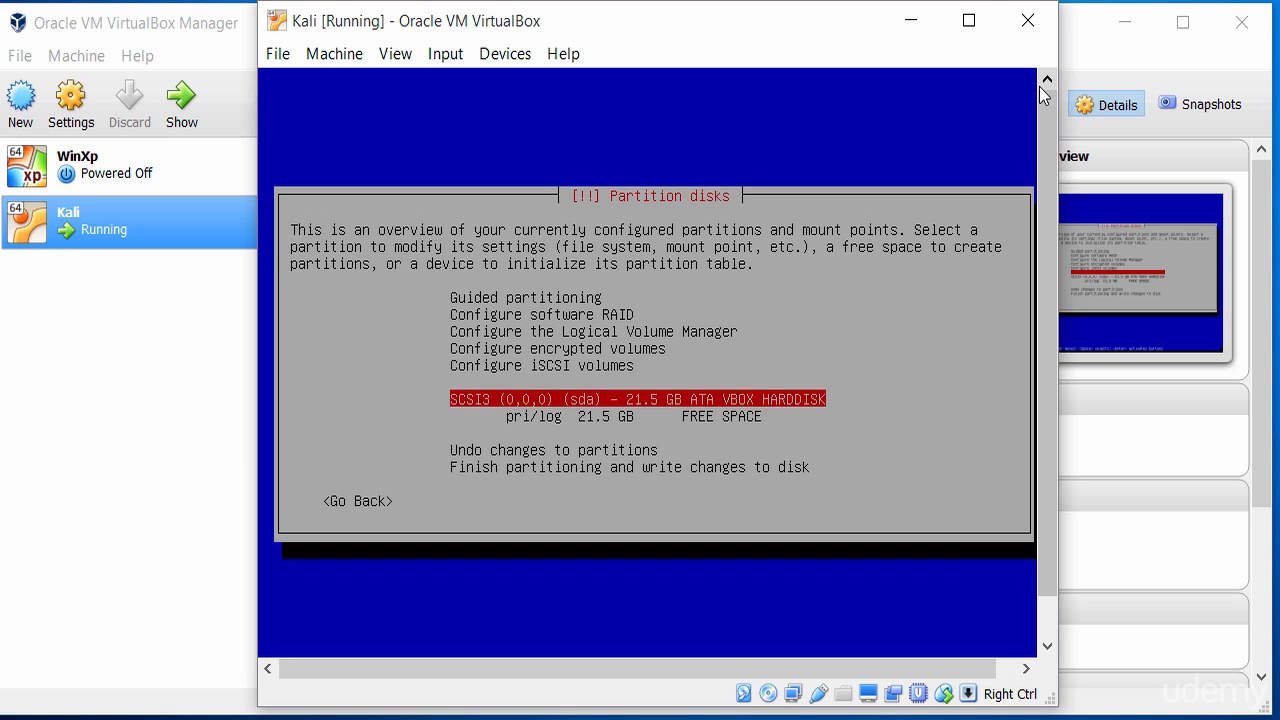
key(Down)
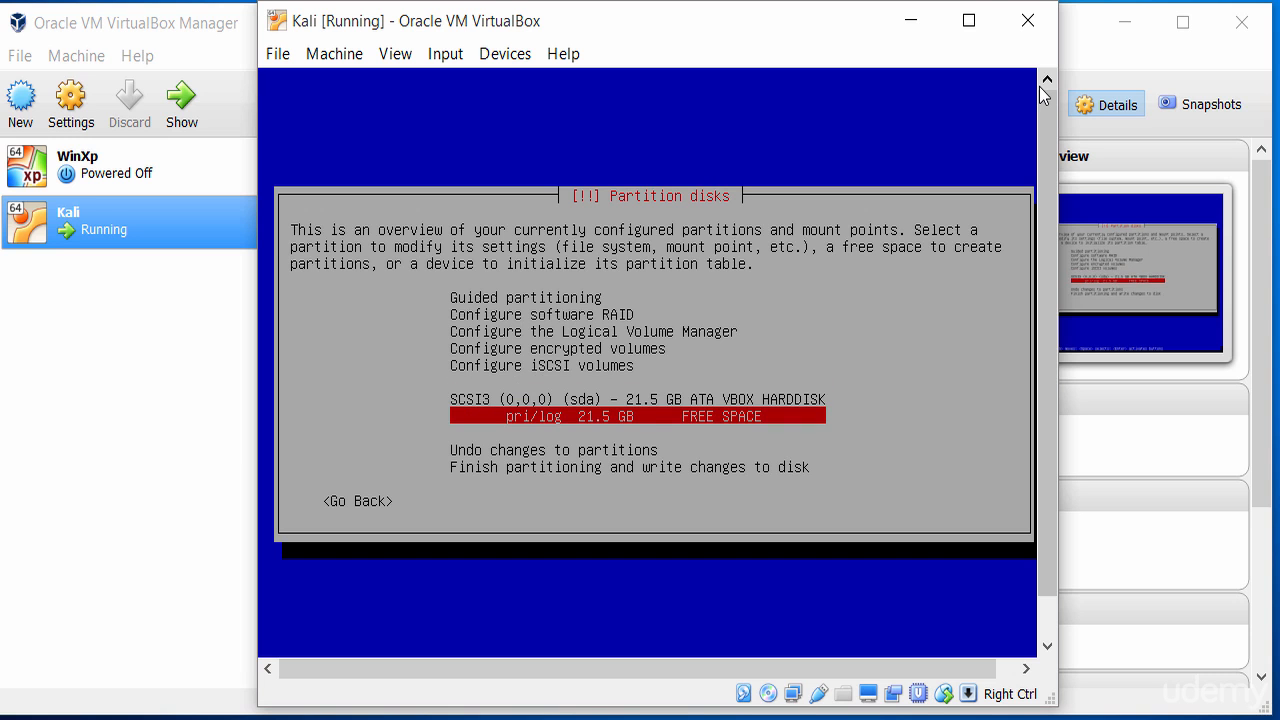
key(Up)
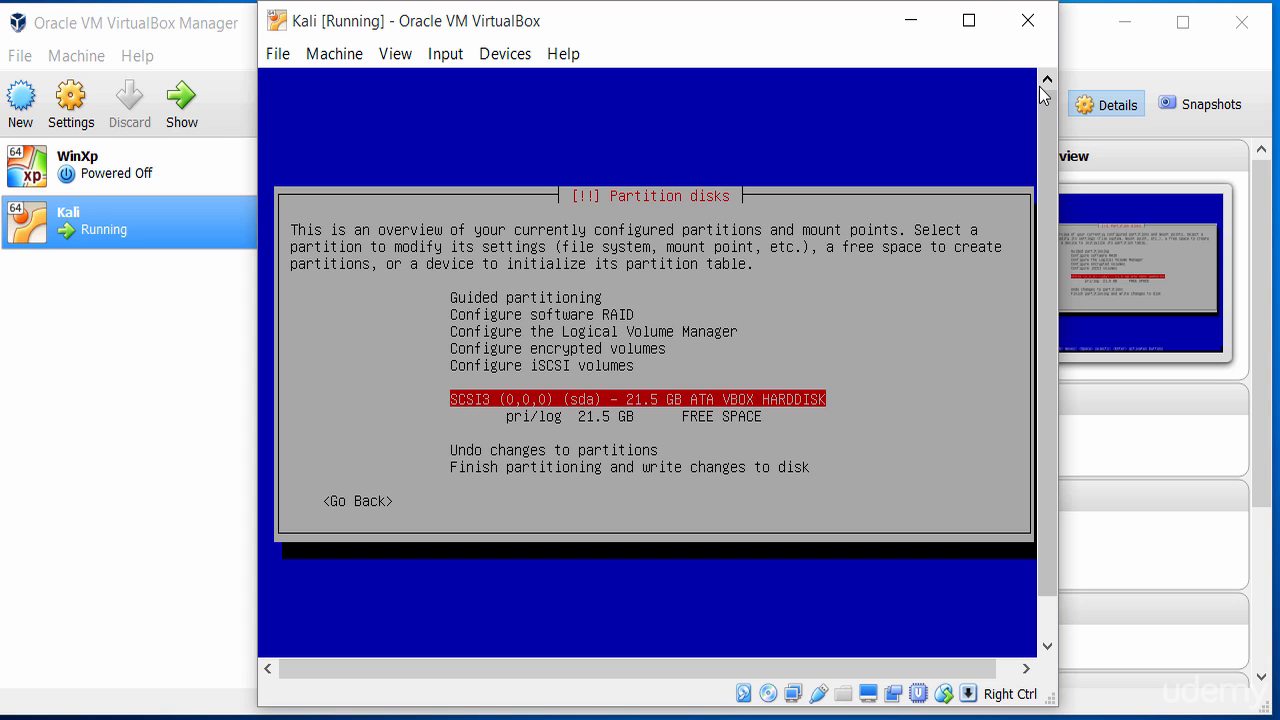
key(Down)
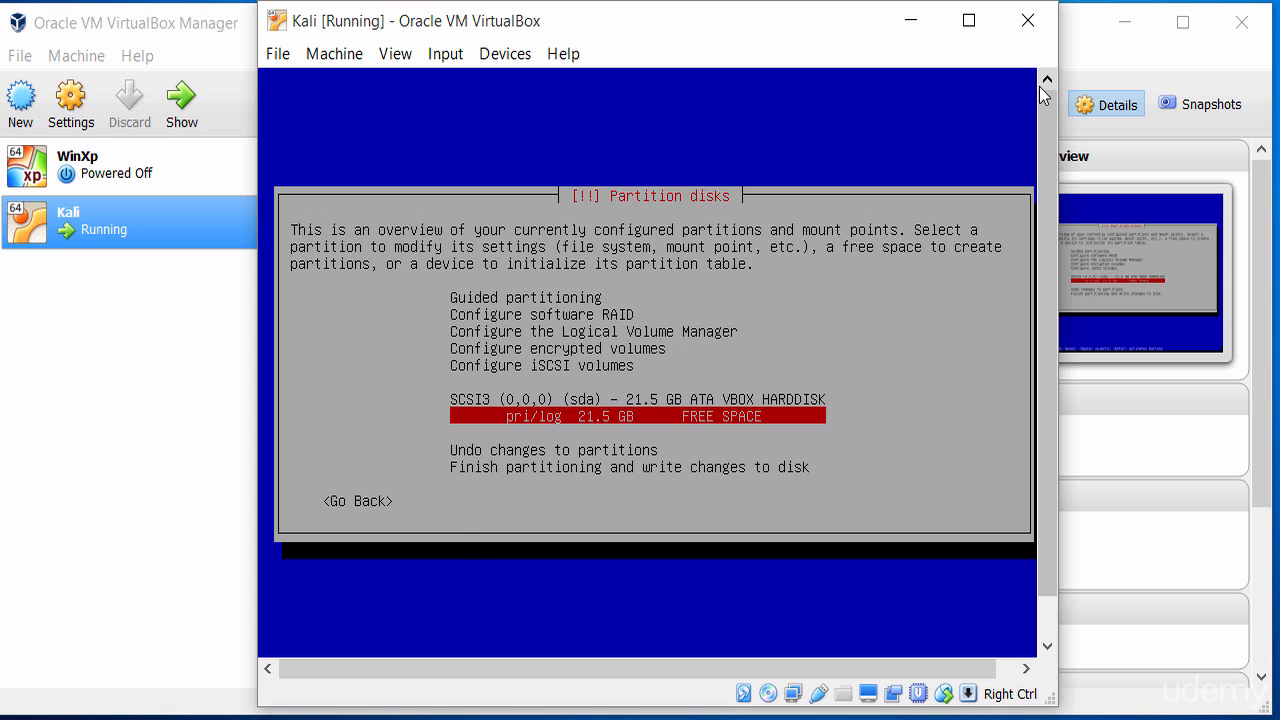
key(Return)
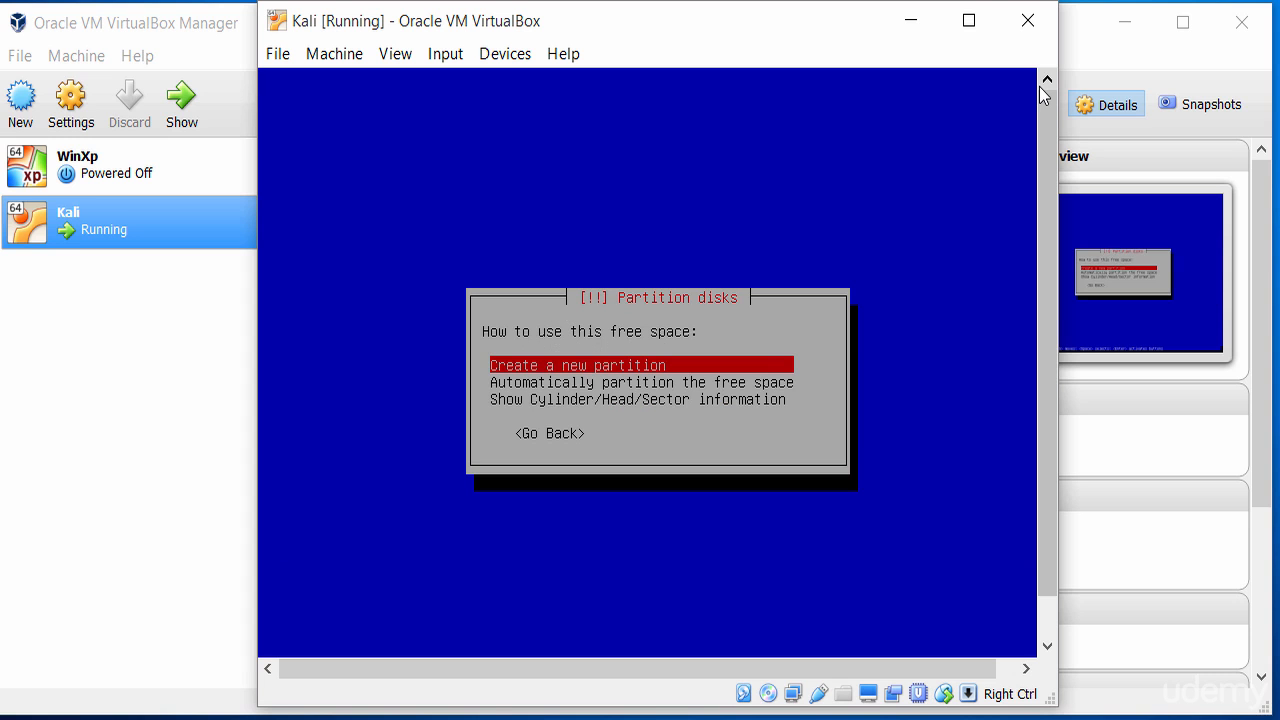
key(Return)
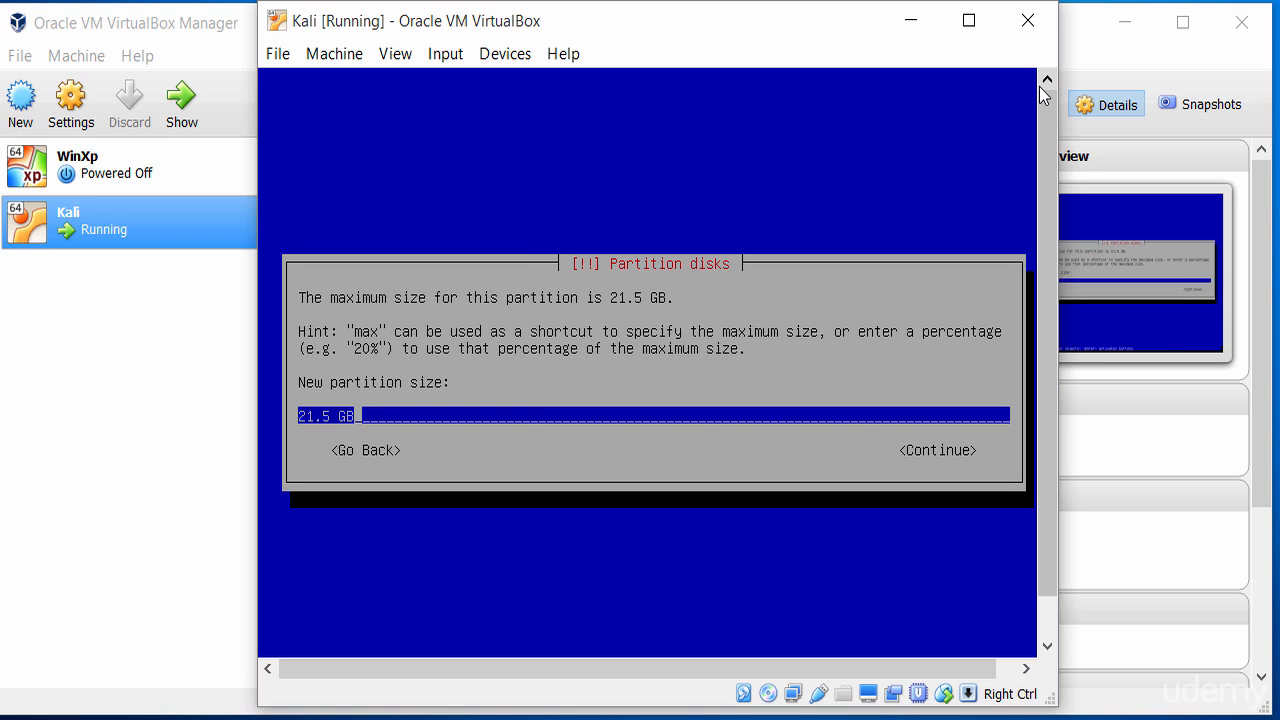
key(Left)
key(Left)
key(Left)
key(Left)
key(Left)
key(Delete)
key(Delete)
key(BackSpace)
key(BackSpace)
text(500)
key(Left)
key(BackSpace)
text(M)
key(Tab)
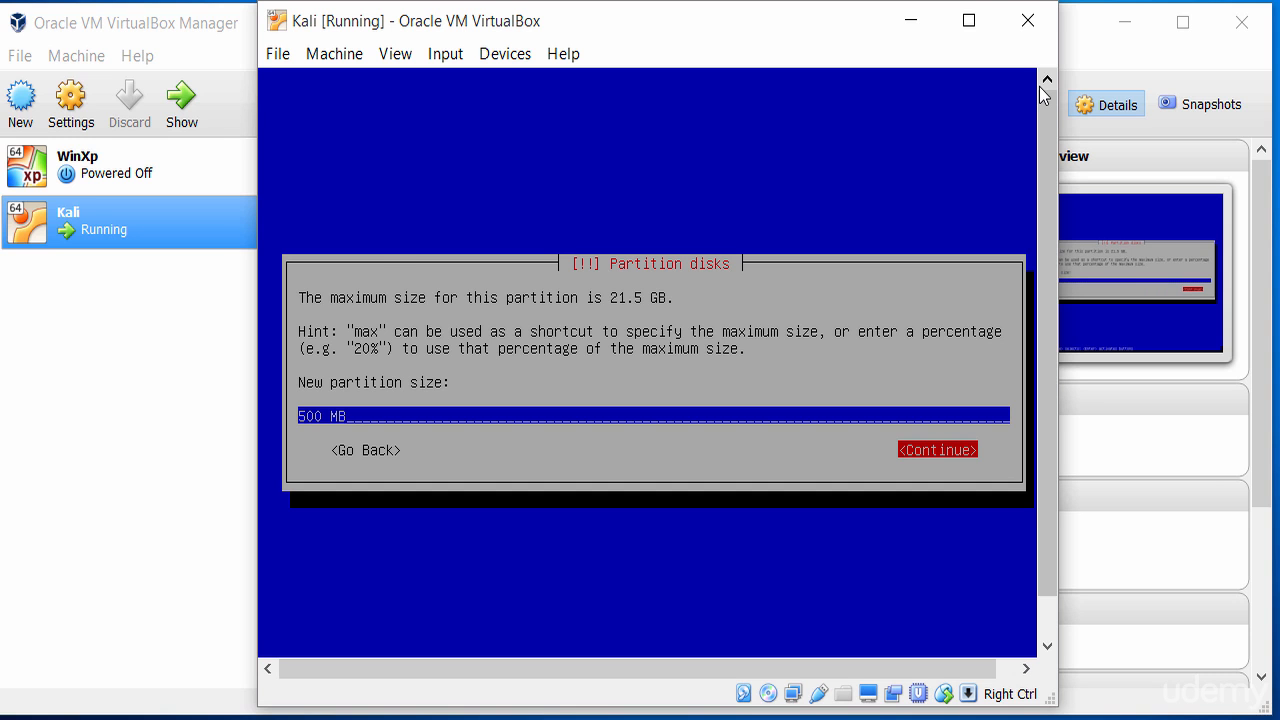
key(Return)
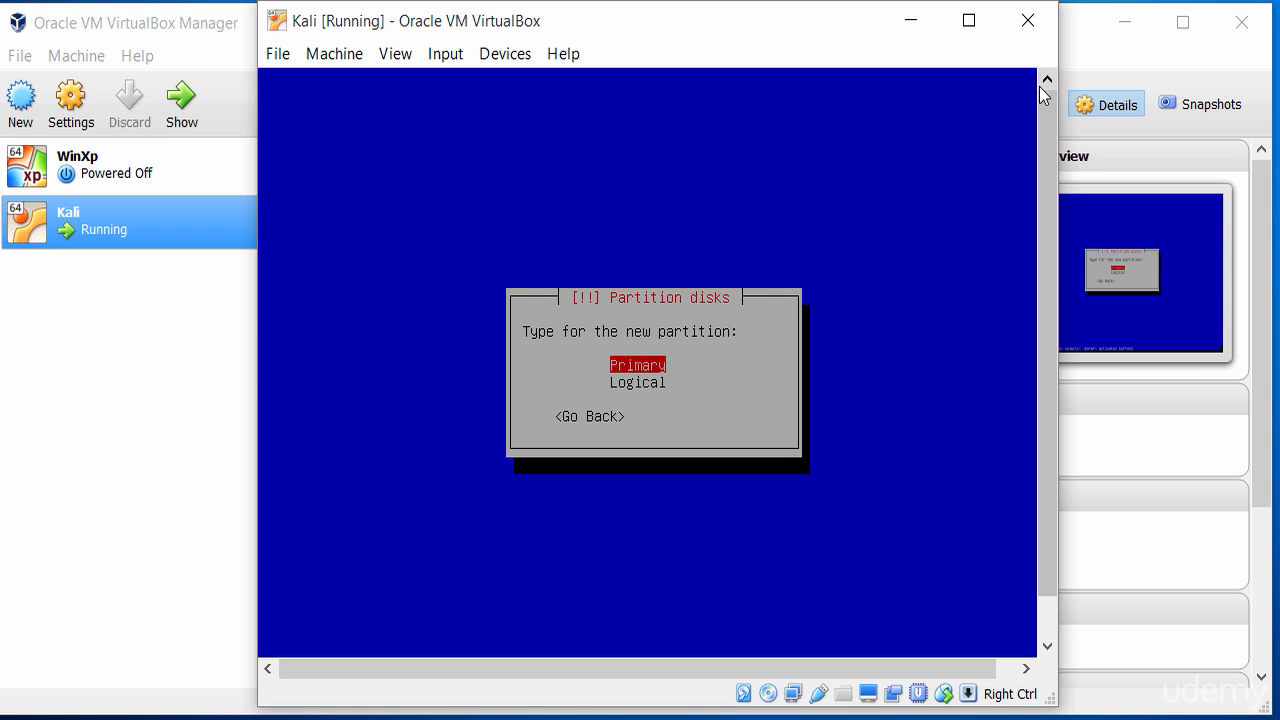
key(Return)
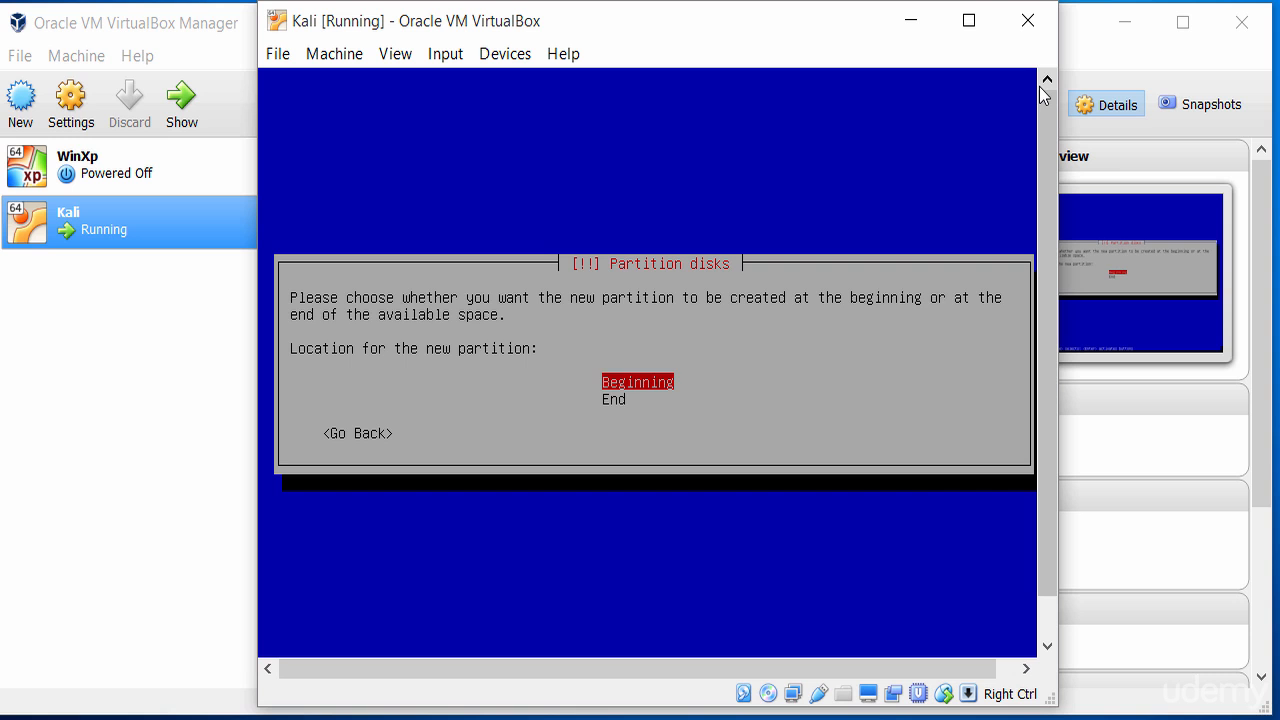
key(Return)
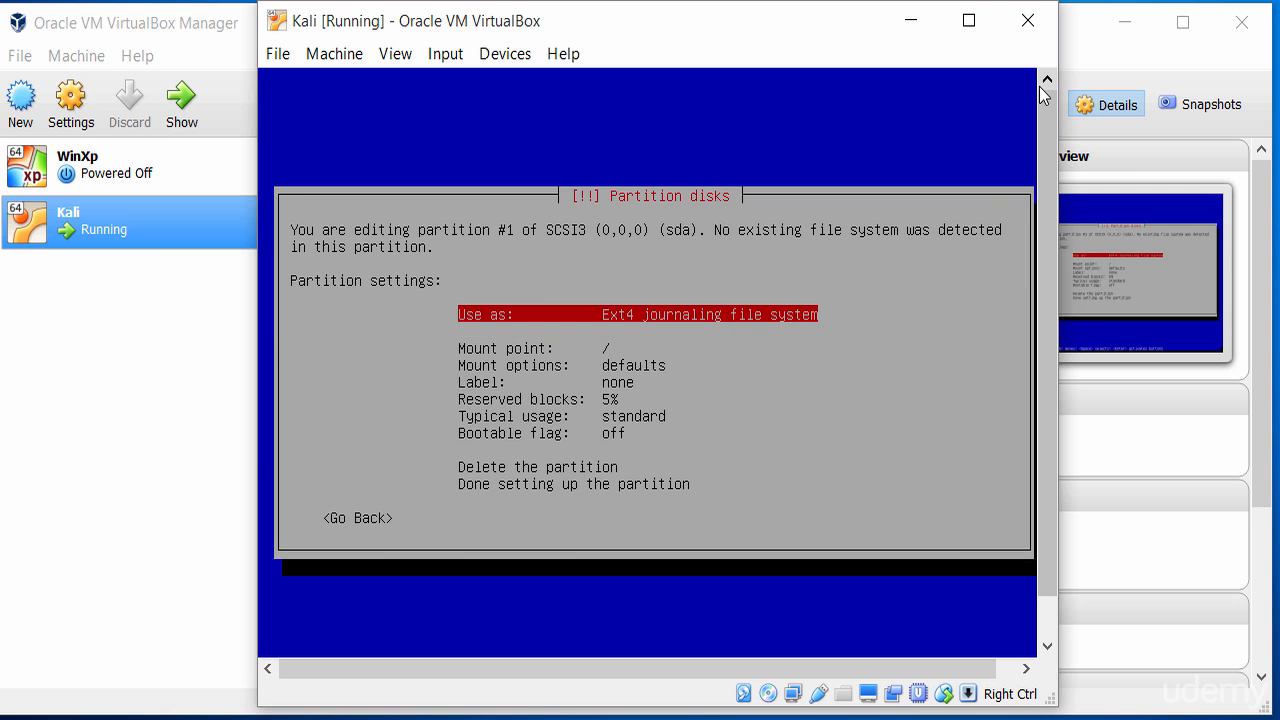
Set the new partition to use the Ext3 journaling file system with mount point /boot.
key(Return)
key(Down)
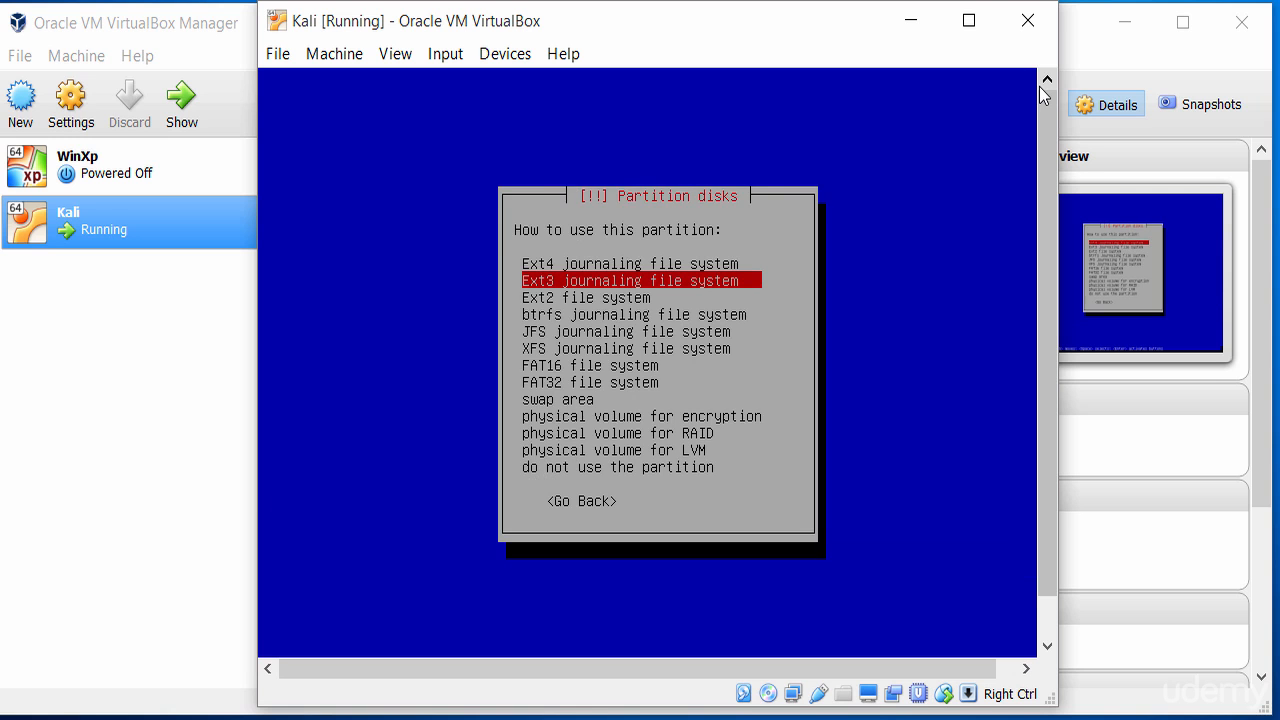
key(Return)
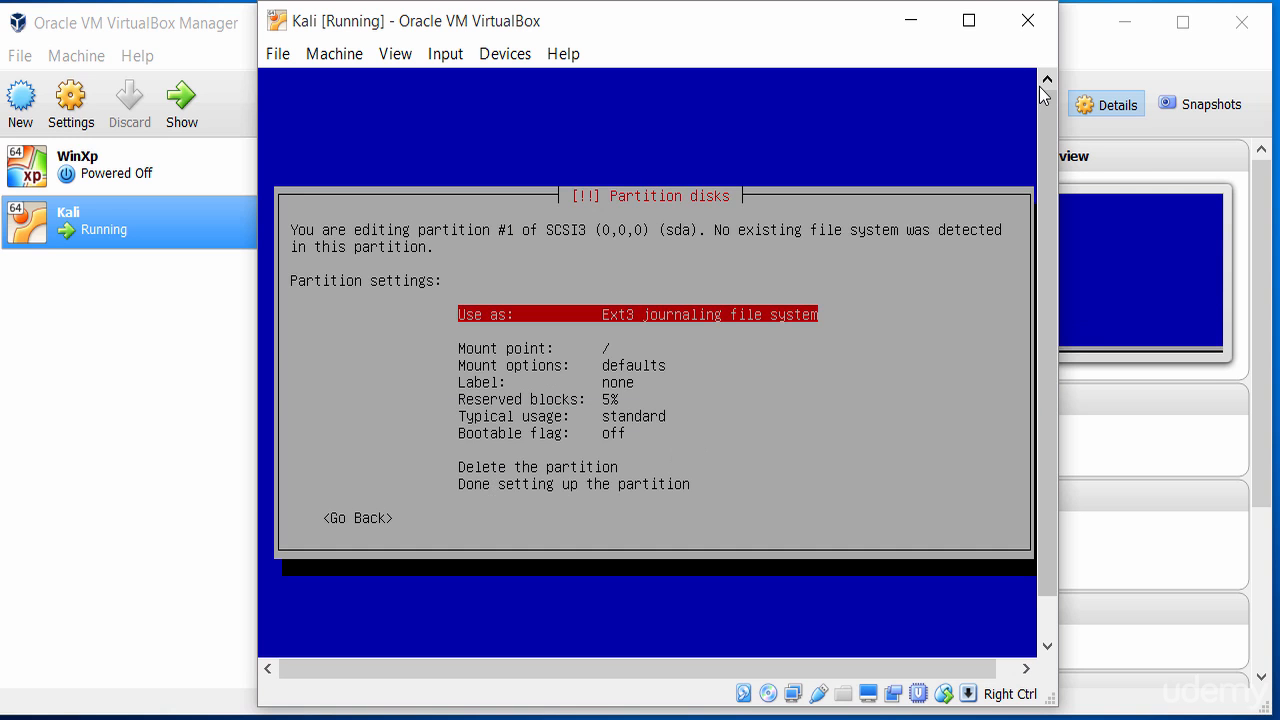
key(Down)
key(Return)
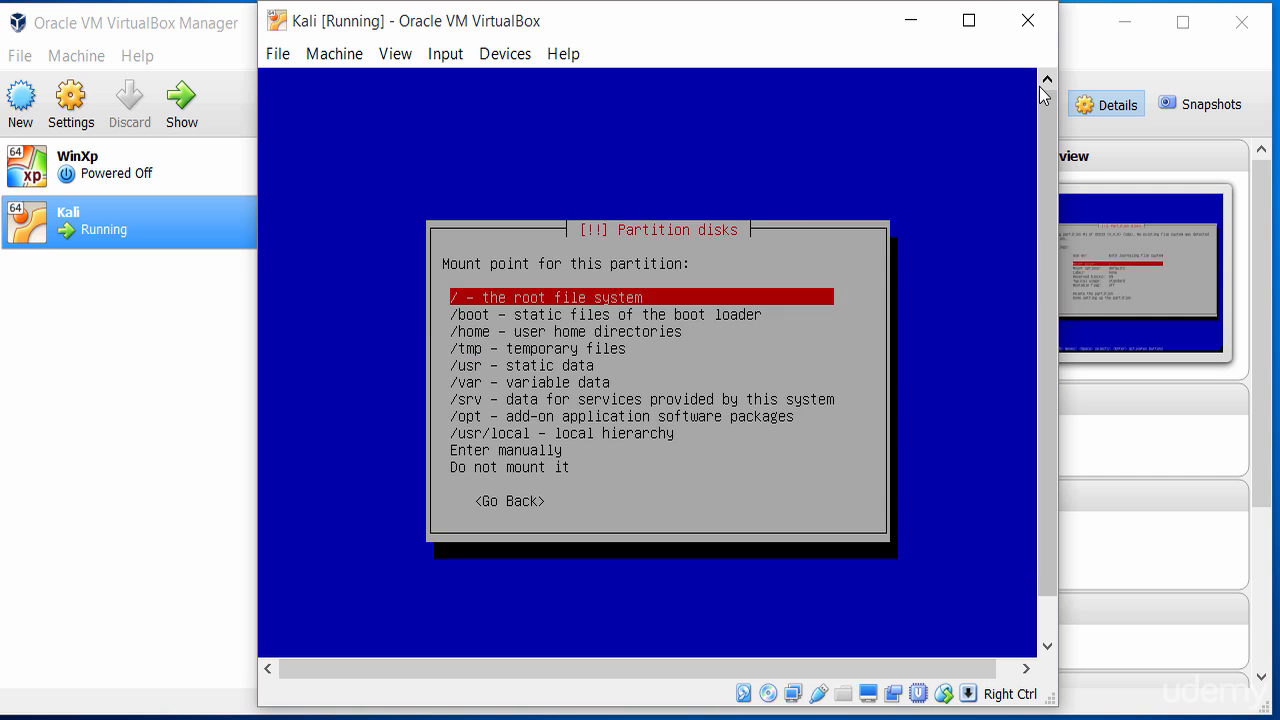
key(Down)
key(Return)
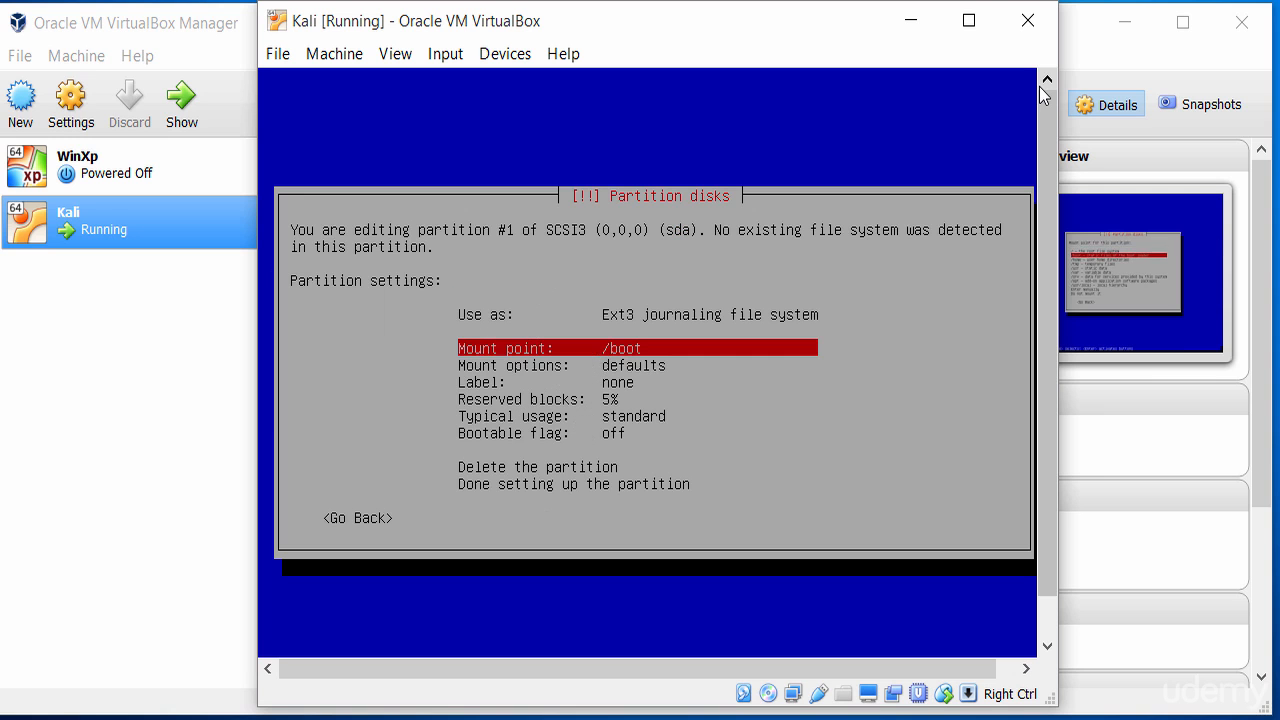
Finish setting up the /boot partition.
key(Down)
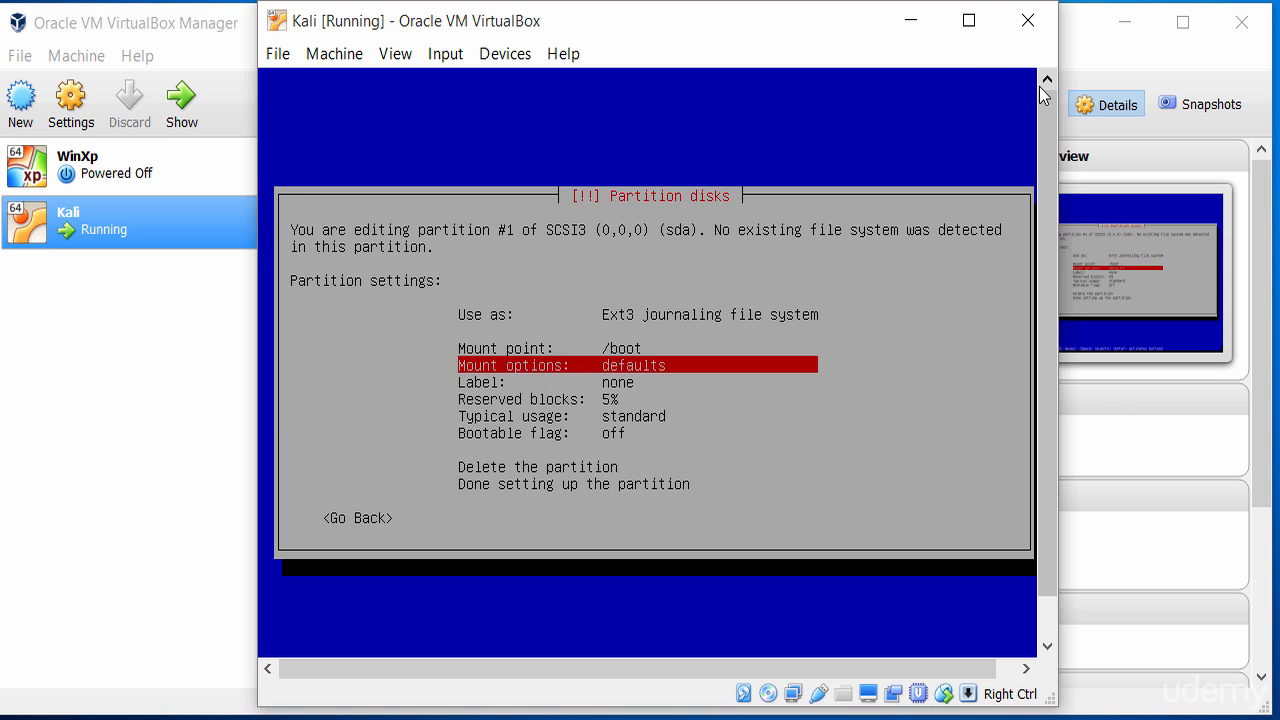
key(Down)
key(Down)
key(Down)
key(Down)
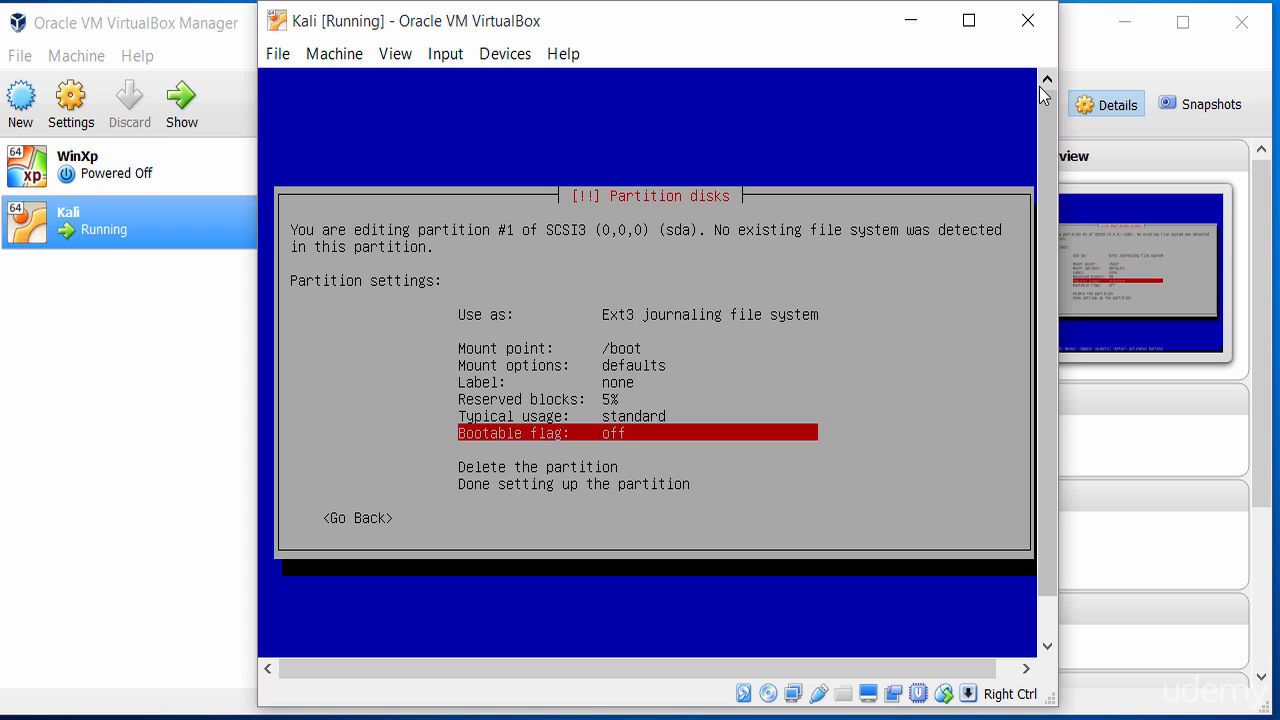
key(Down)
key(Down)
key(Down)
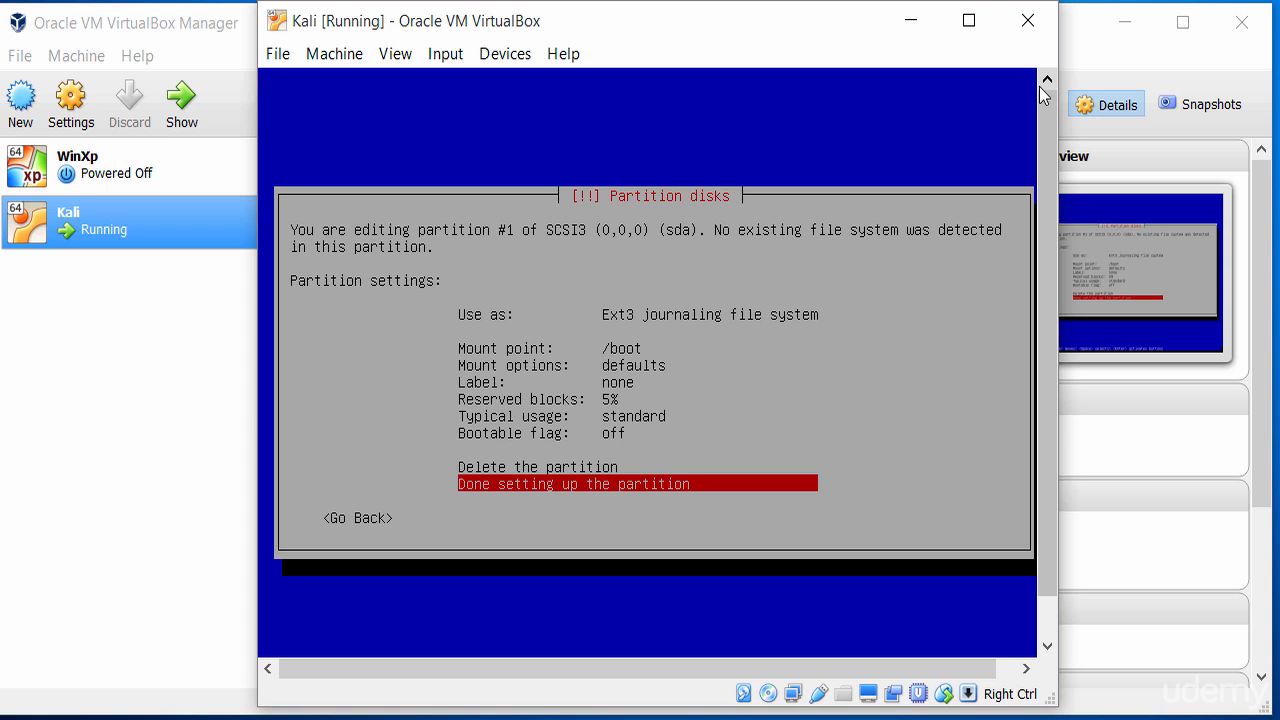
key(Up)
key(Up)
key(Up)
key(Up)
key(Up)
key(Up)
key(Up)
key(Up)
key(Up)
key(Up)
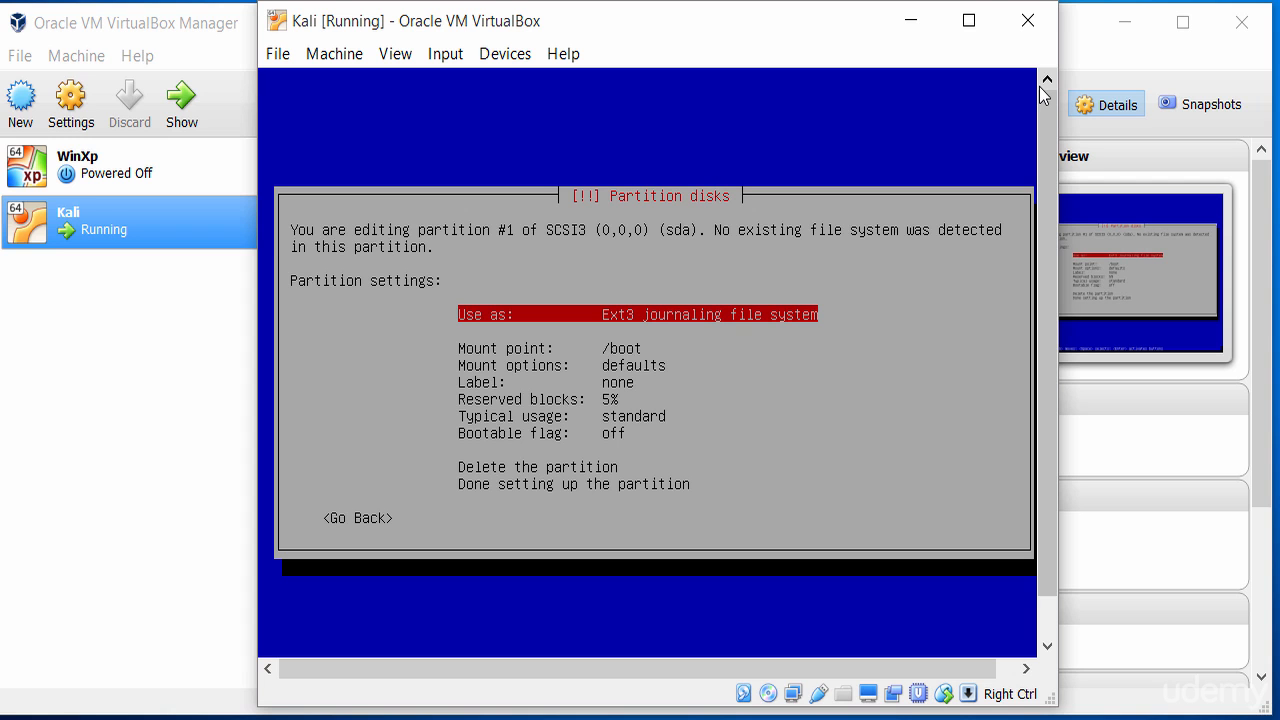
key(Down)
key(Down)
key(Down)
key(Down)
key(Down)
key(Down)
key(Down)
key(Down)
key(Down)
key(Down)
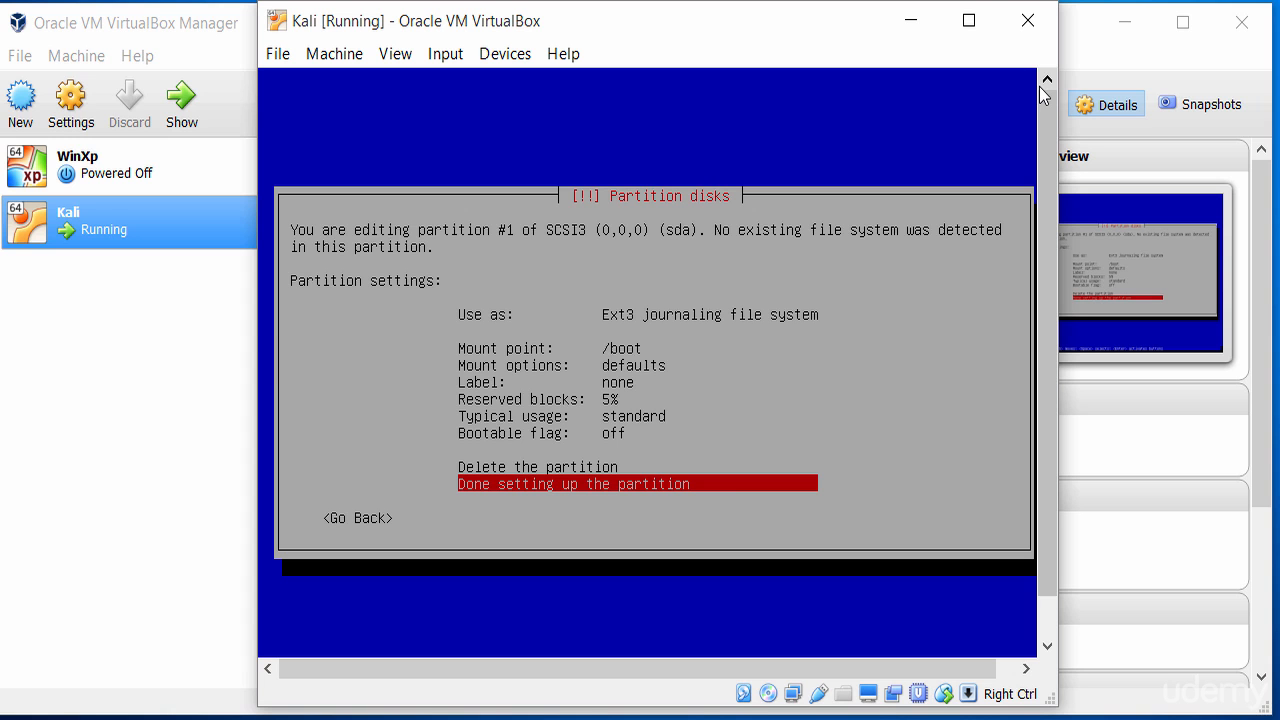
key(Return)
Create a 4 GB primary partition at the beginning of the remaining free space.
key(Down)
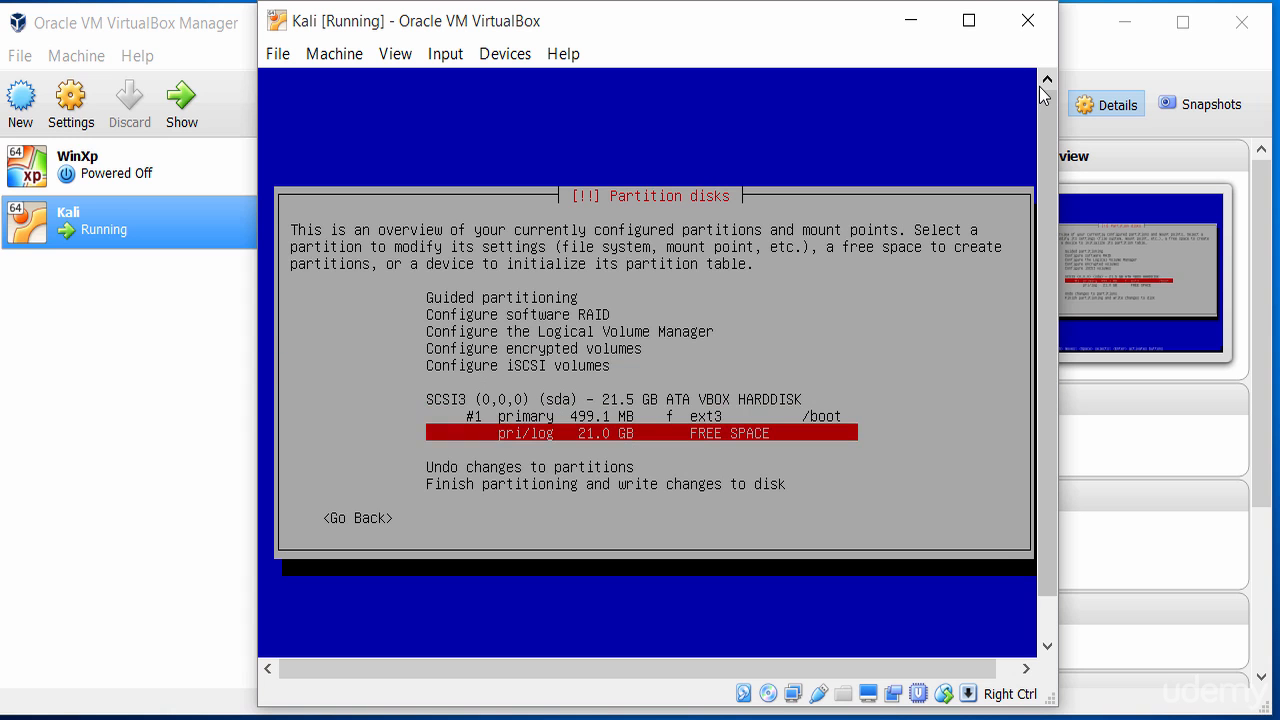
key(Up)
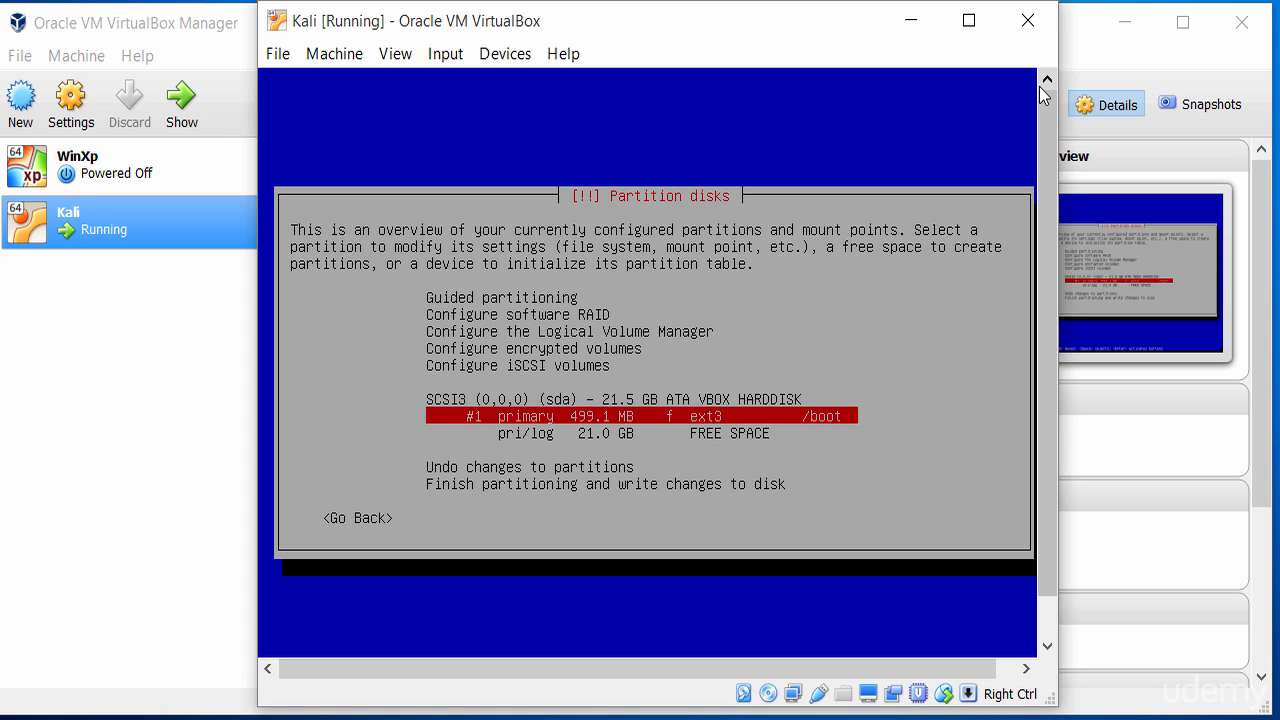
key(Down)
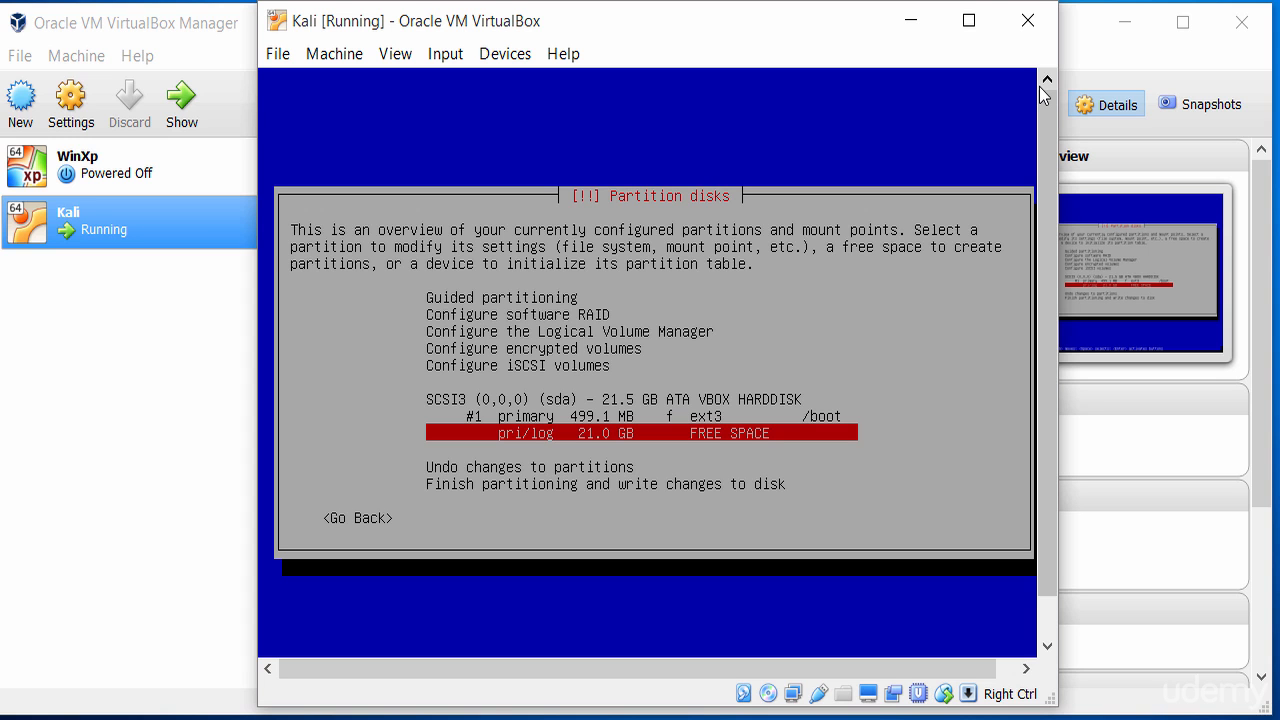
key(Return)
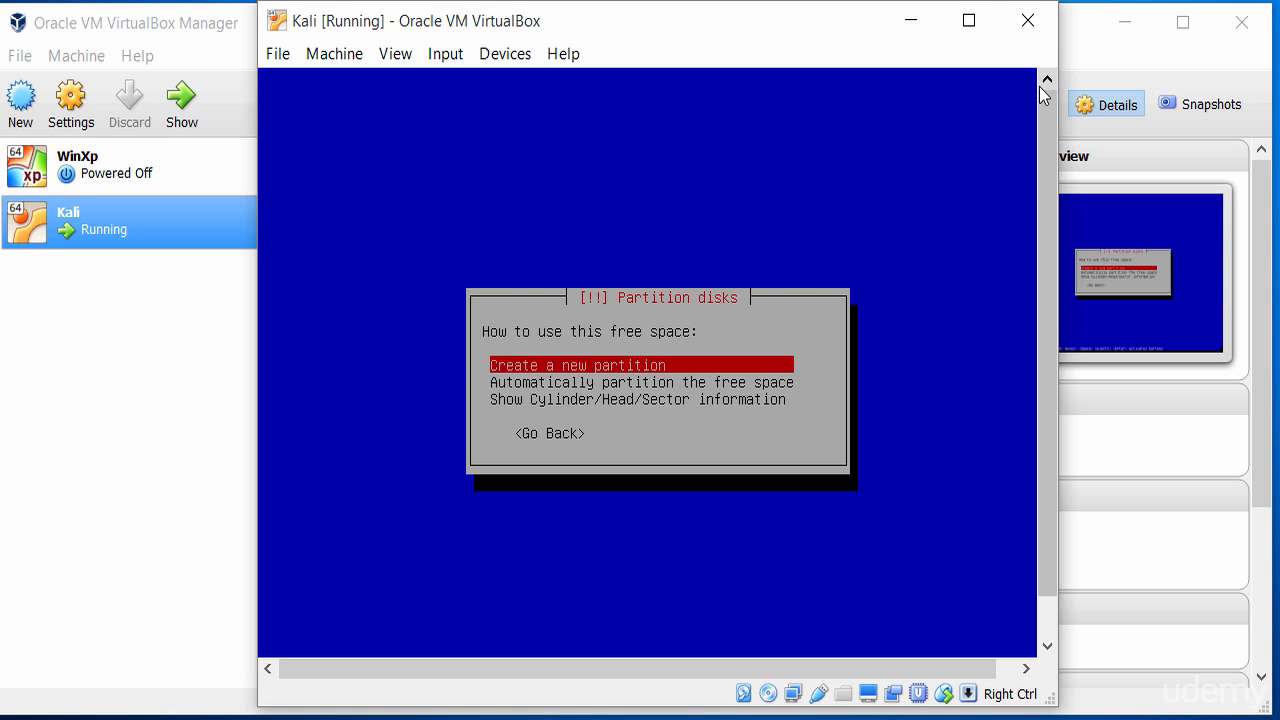
key(Return)
key(Left)
key(Left)
key(Left)
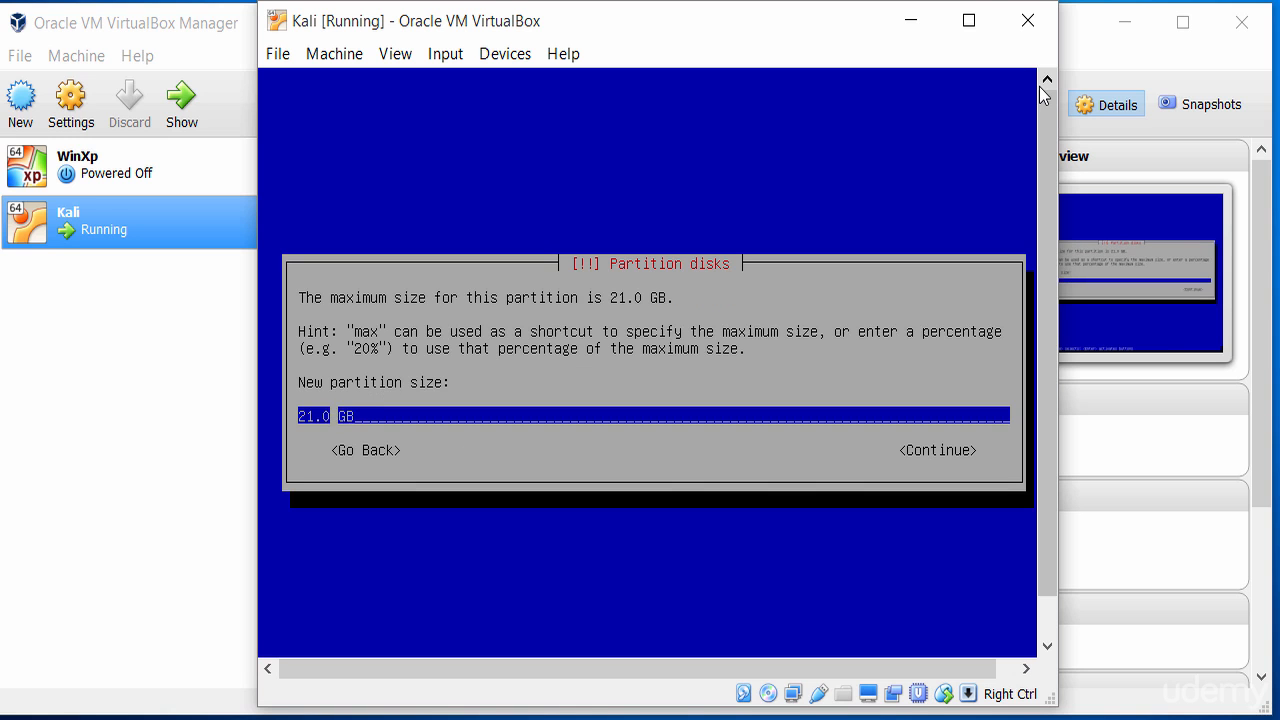
key(Left)
key(Left)
key(BackSpace)
key(BackSpace)
text(4)
key(Right)
key(Right)
key(Right)
key(Right)
key(Right)
key(Tab)
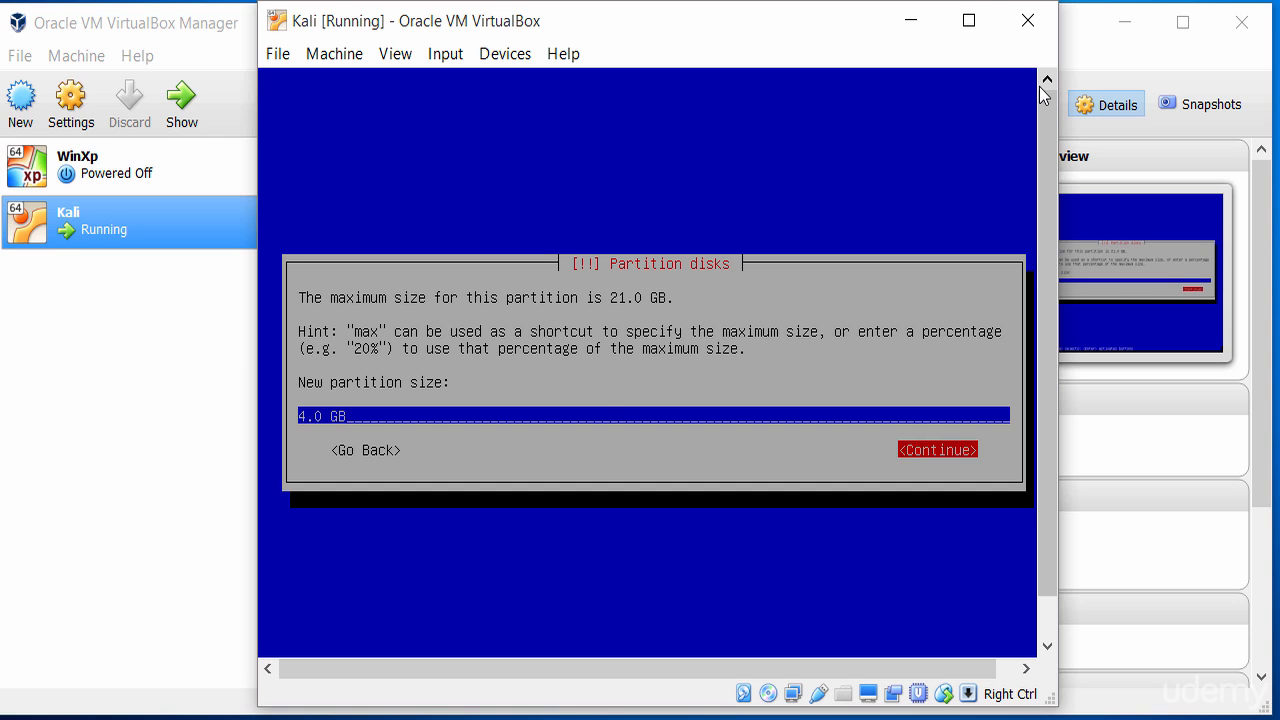
key(Return)
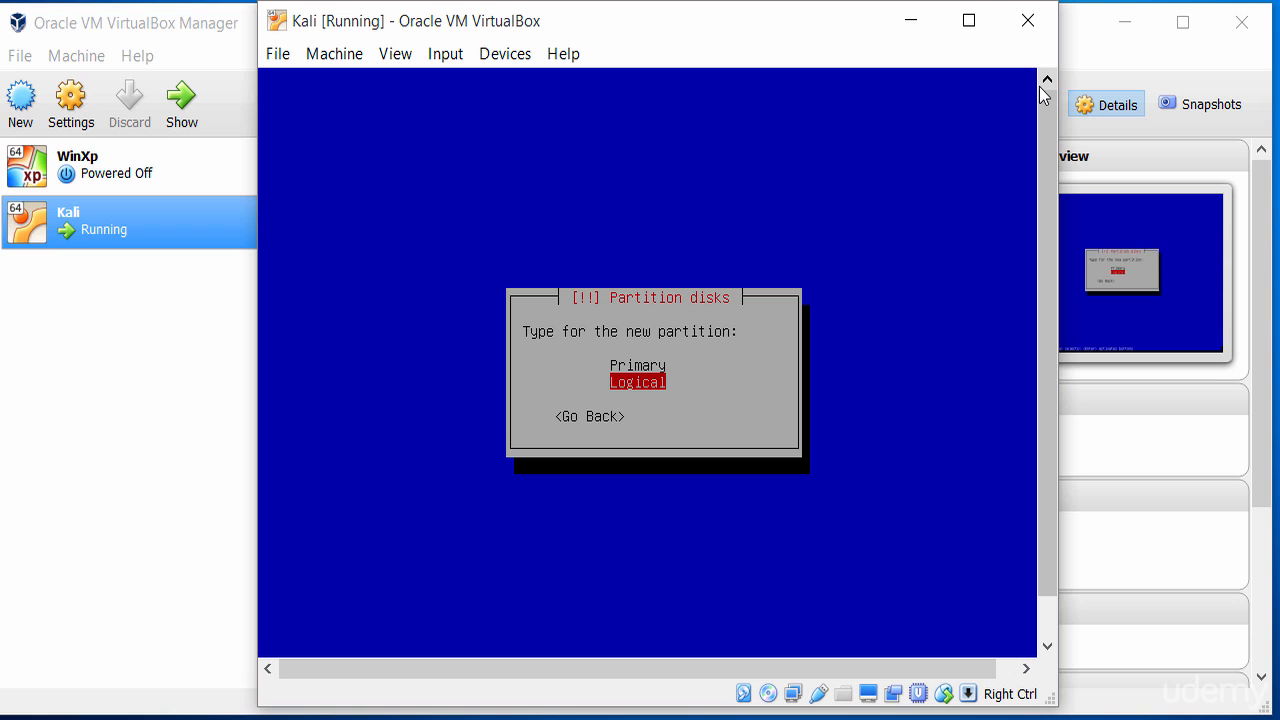
key(Up)
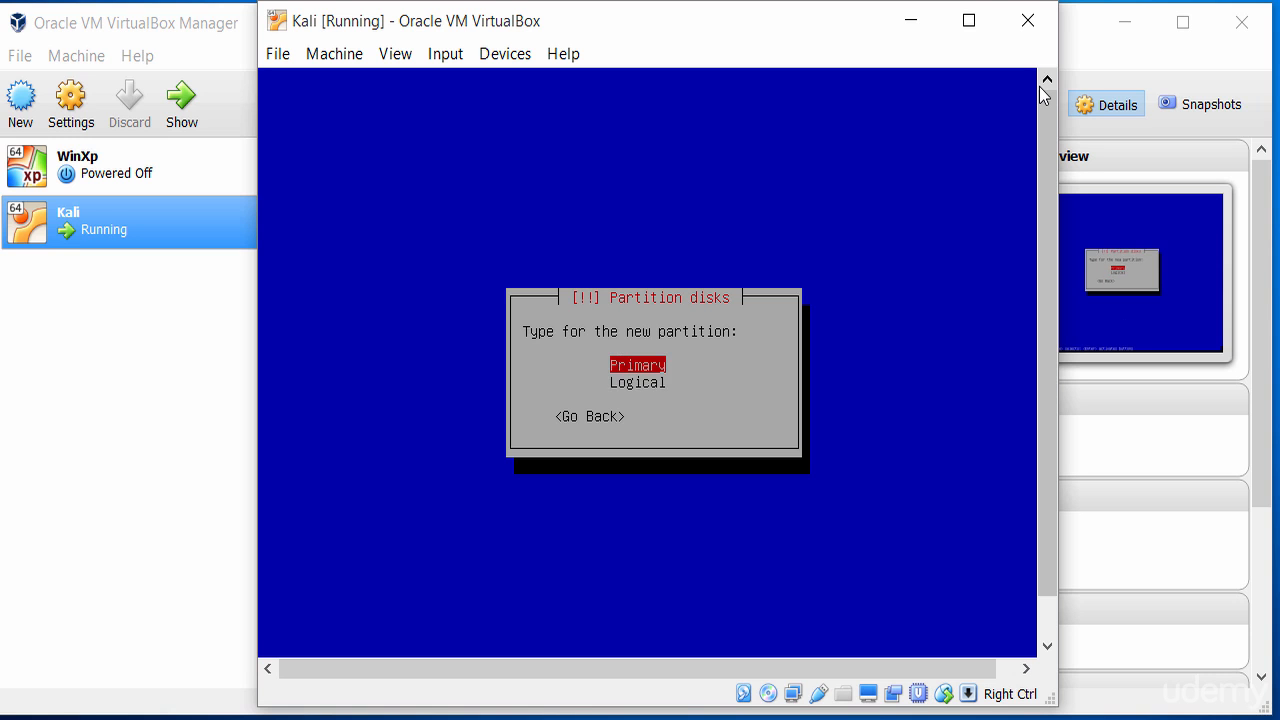
key(Return)
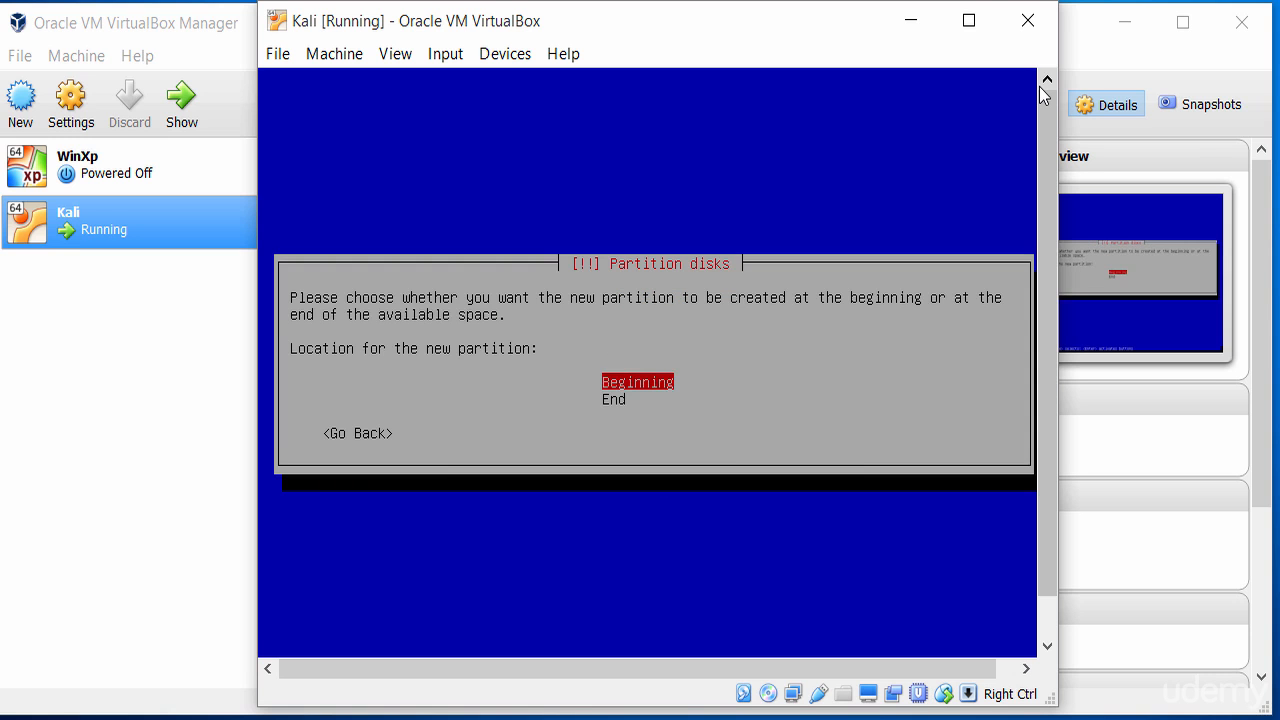
key(Return)
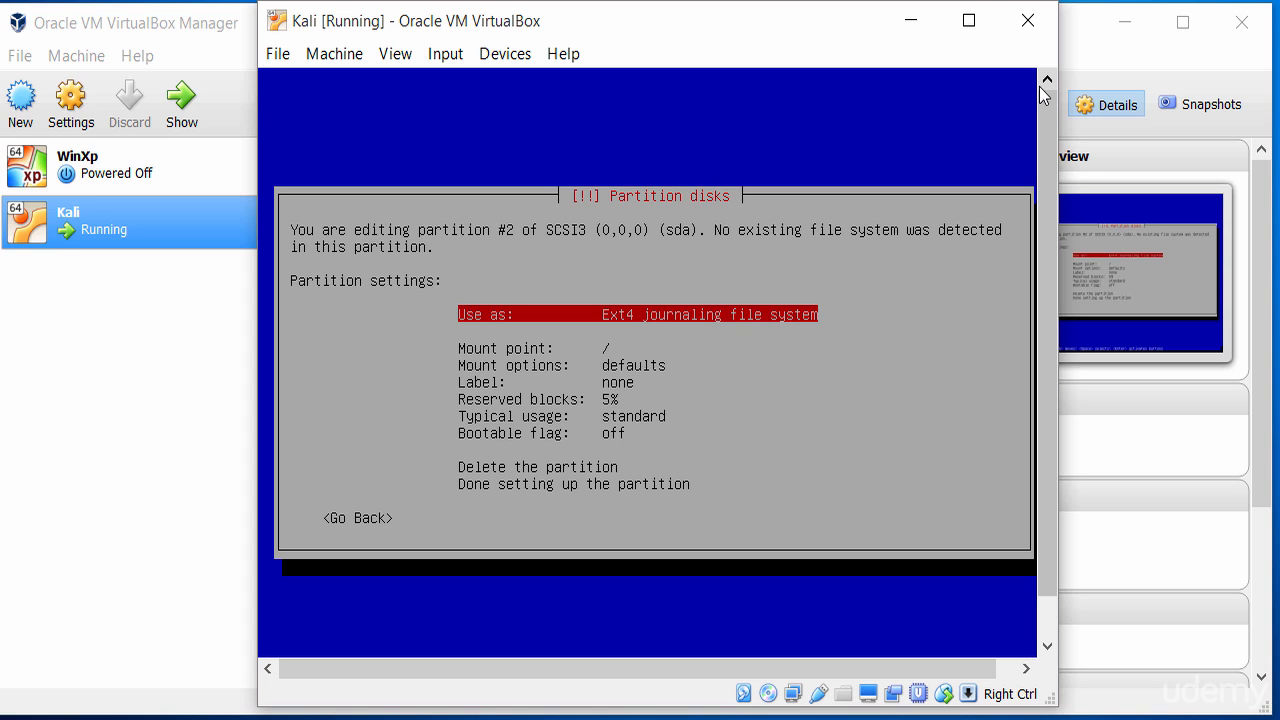
key(Down)
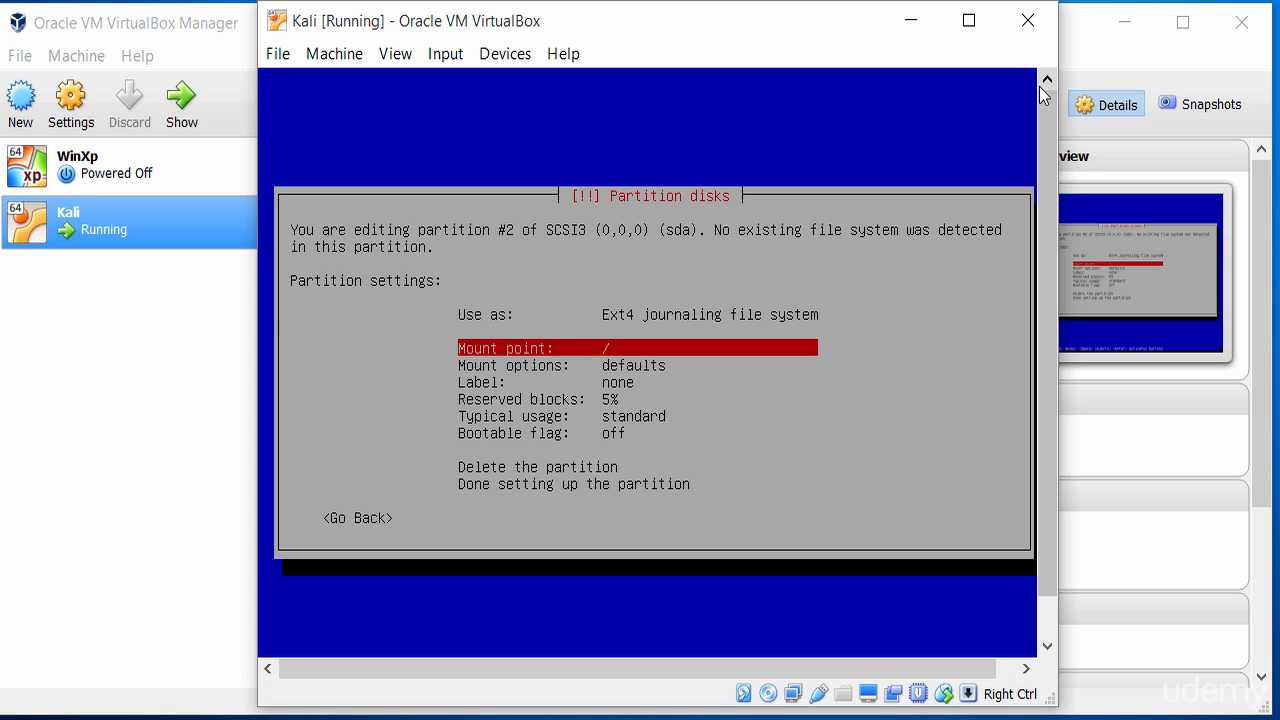
key(Return)
key(Down)
key(Down)
key(Down)
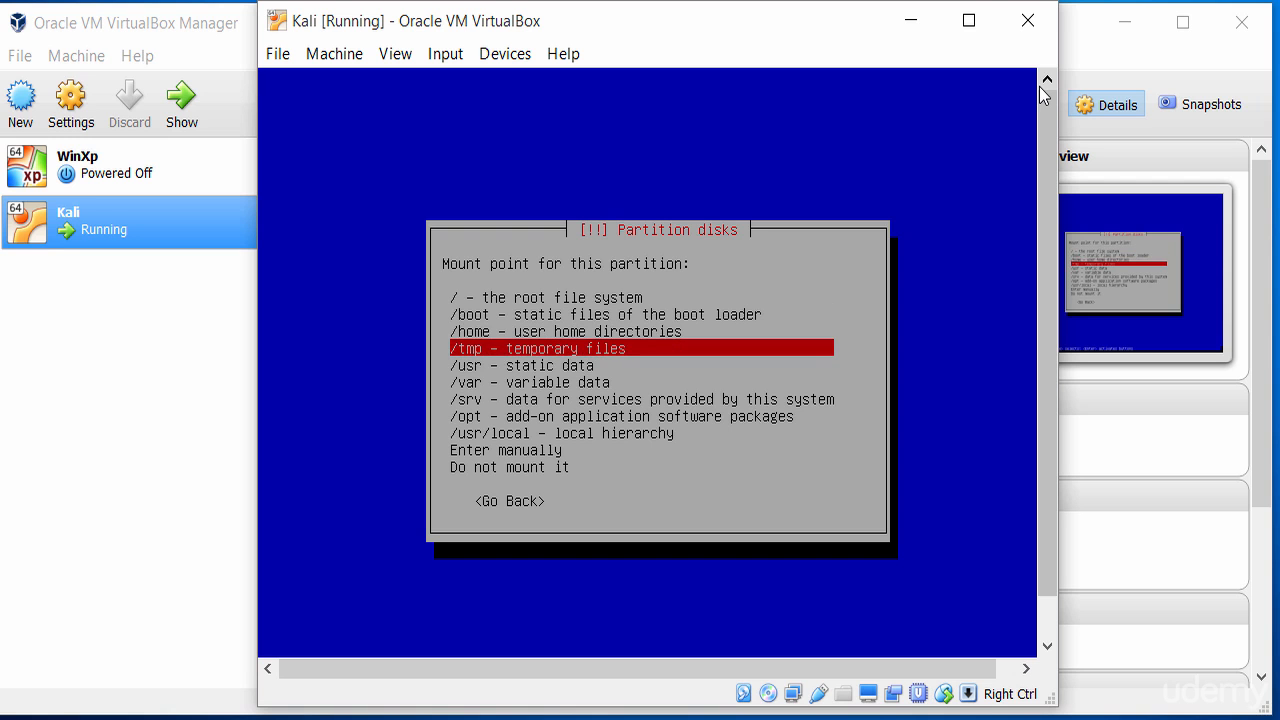
key(Down)
key(Down)
key(Down)
key(Down)
key(Down)
key(Down)
key(Down)
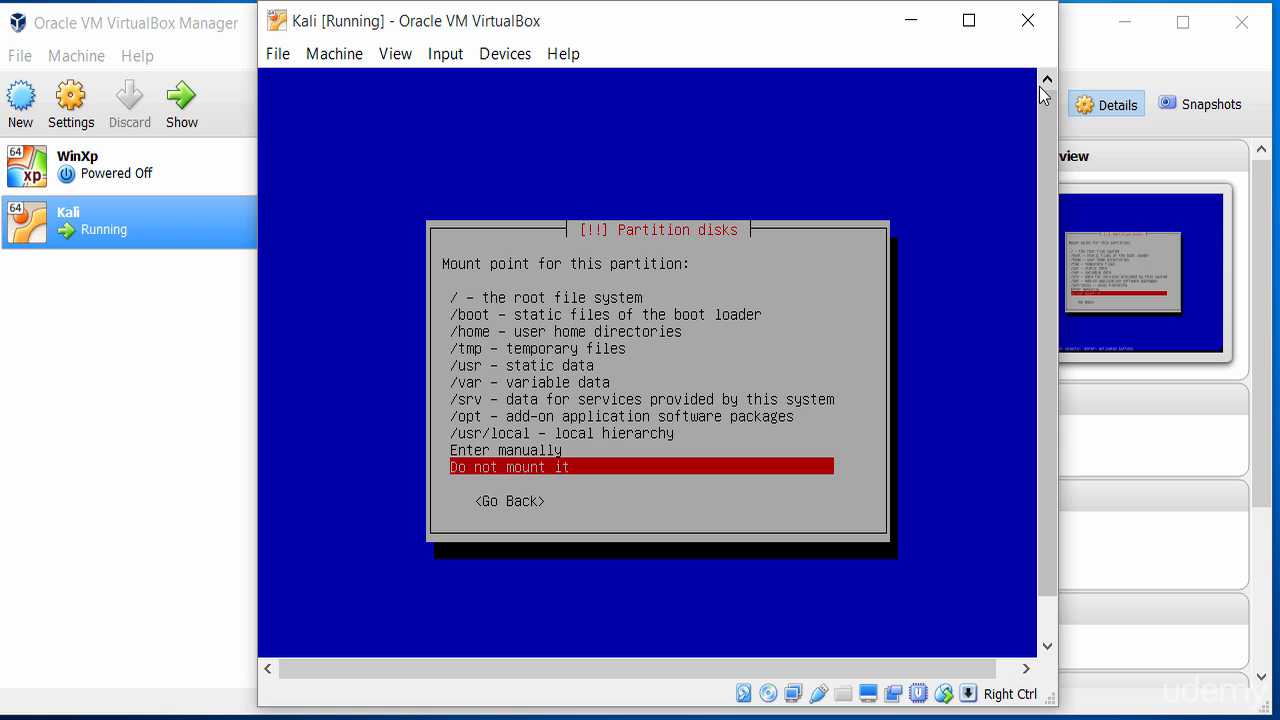
key(Escape)
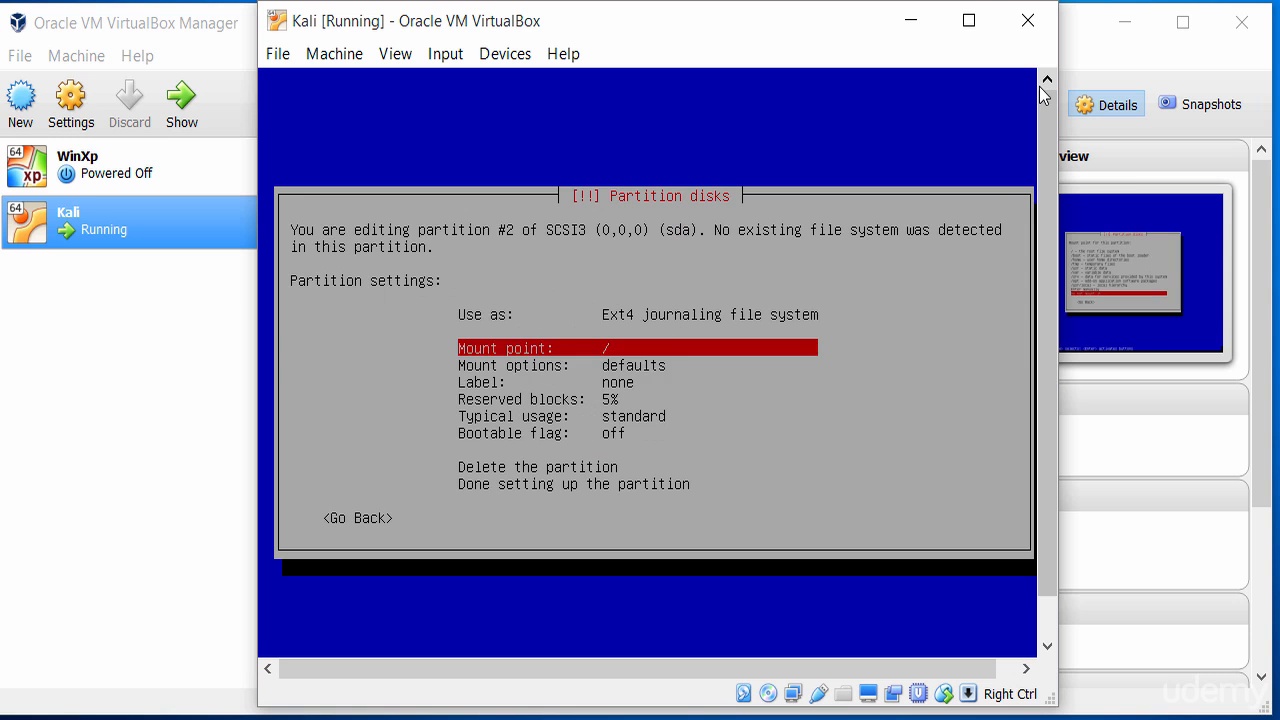
Set the second partition to be used as swap area.
key(Down)
key(Up)
key(Up)
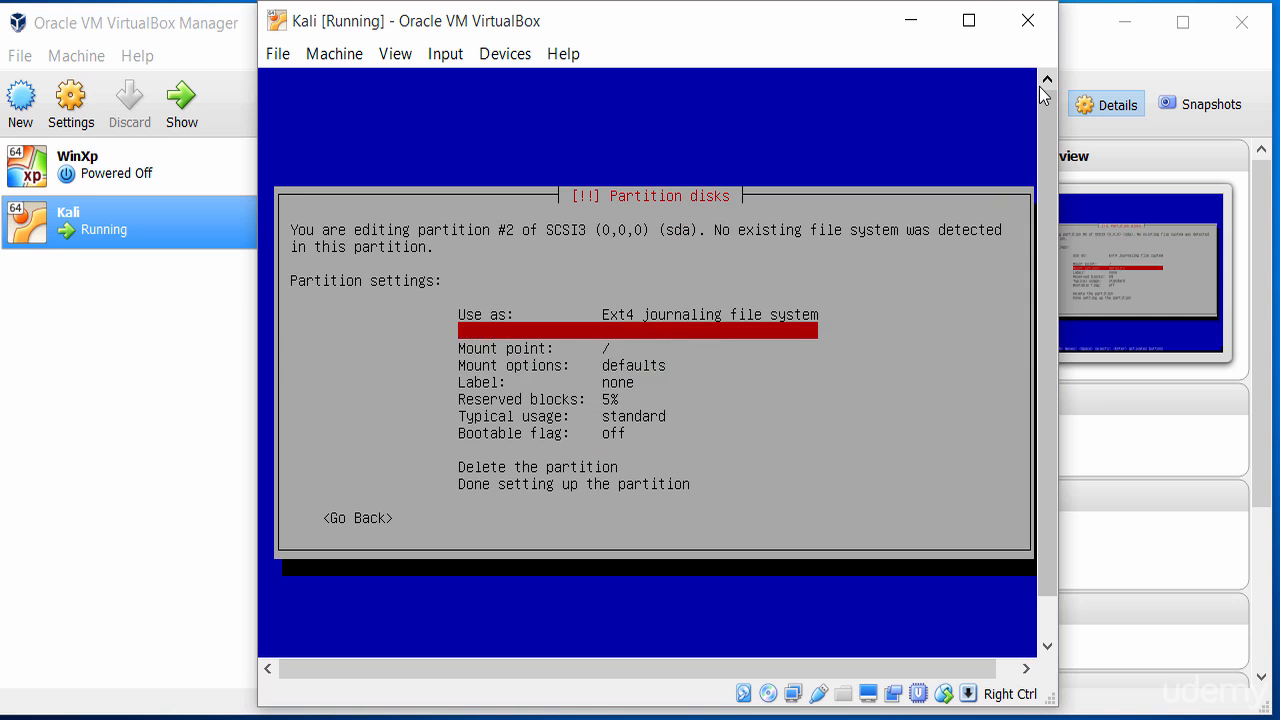
key(Up)
key(Return)
key(Down)
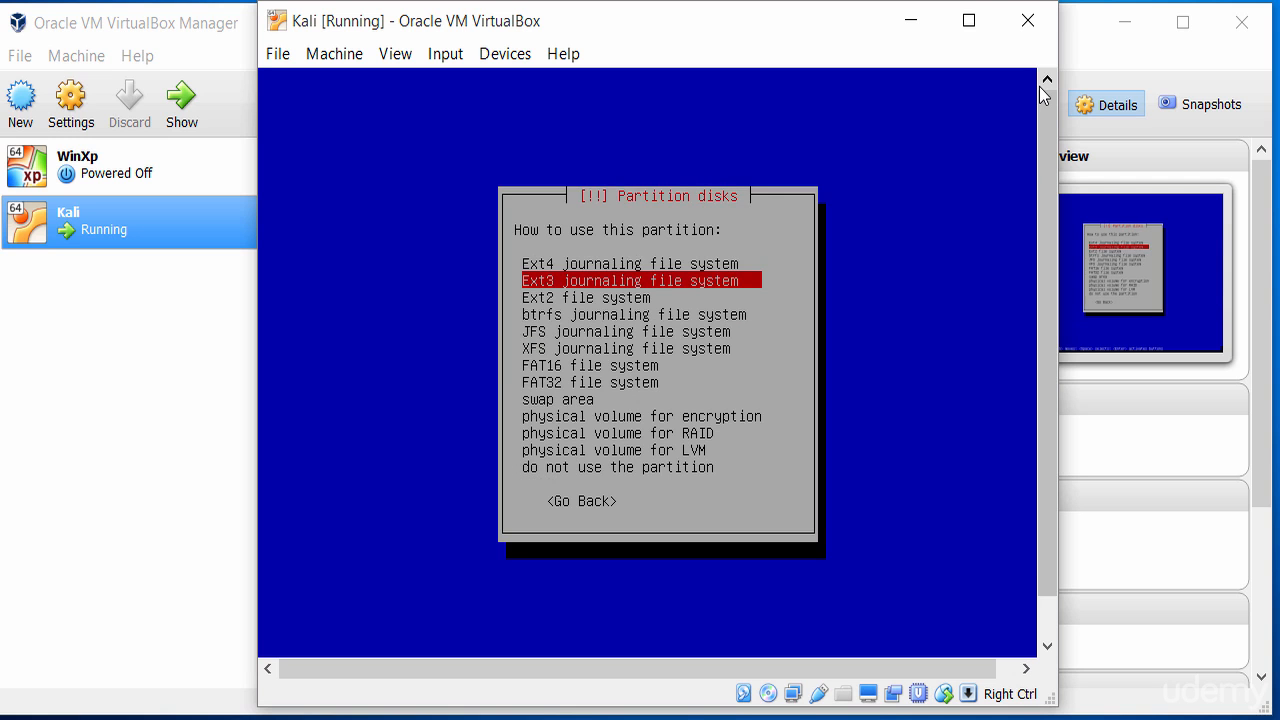
key(Down)
key(Down)
key(Down)
key(Down)
key(Down)
key(Down)
key(Down)
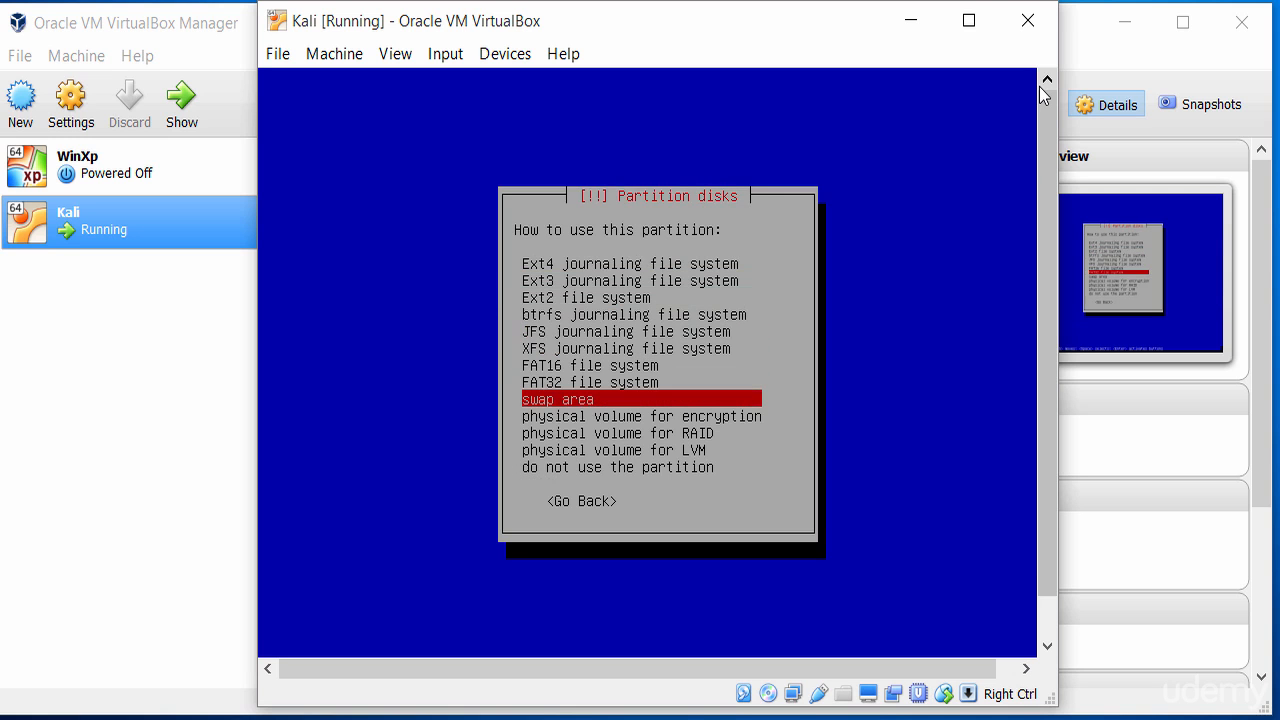
key(Return)
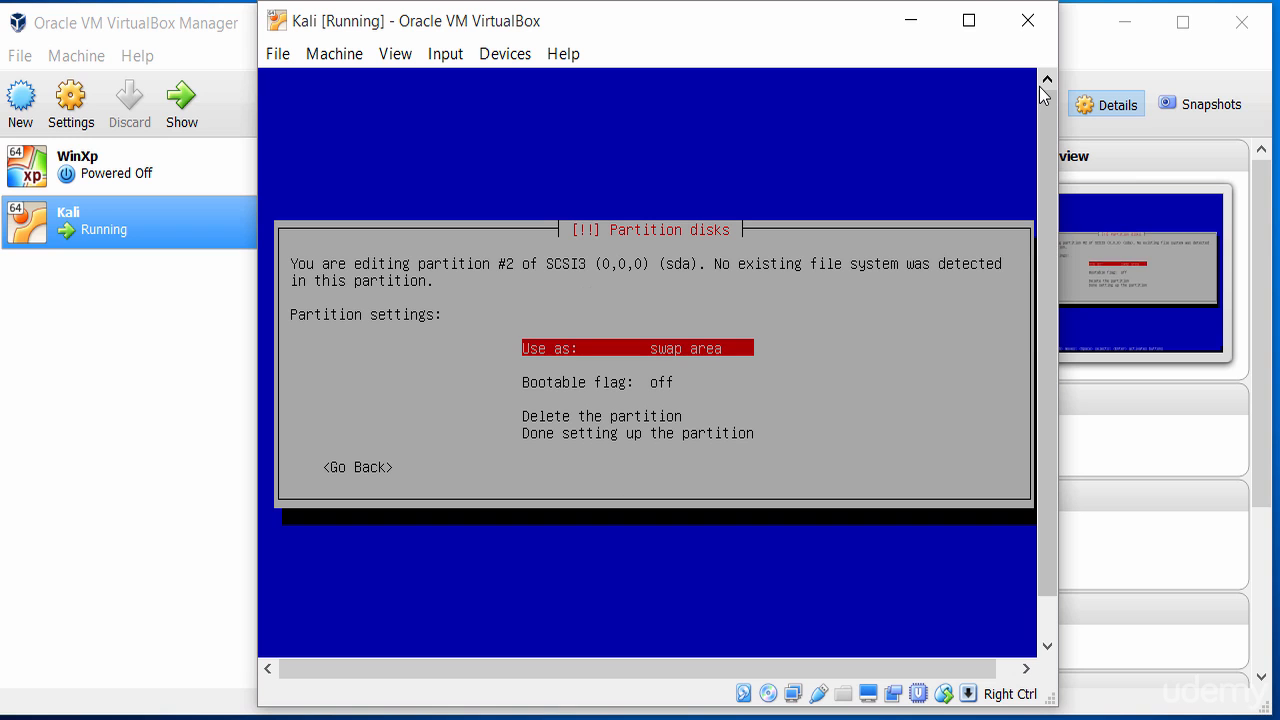
Finish setting up the swap partition.
key(Down)
key(Down)
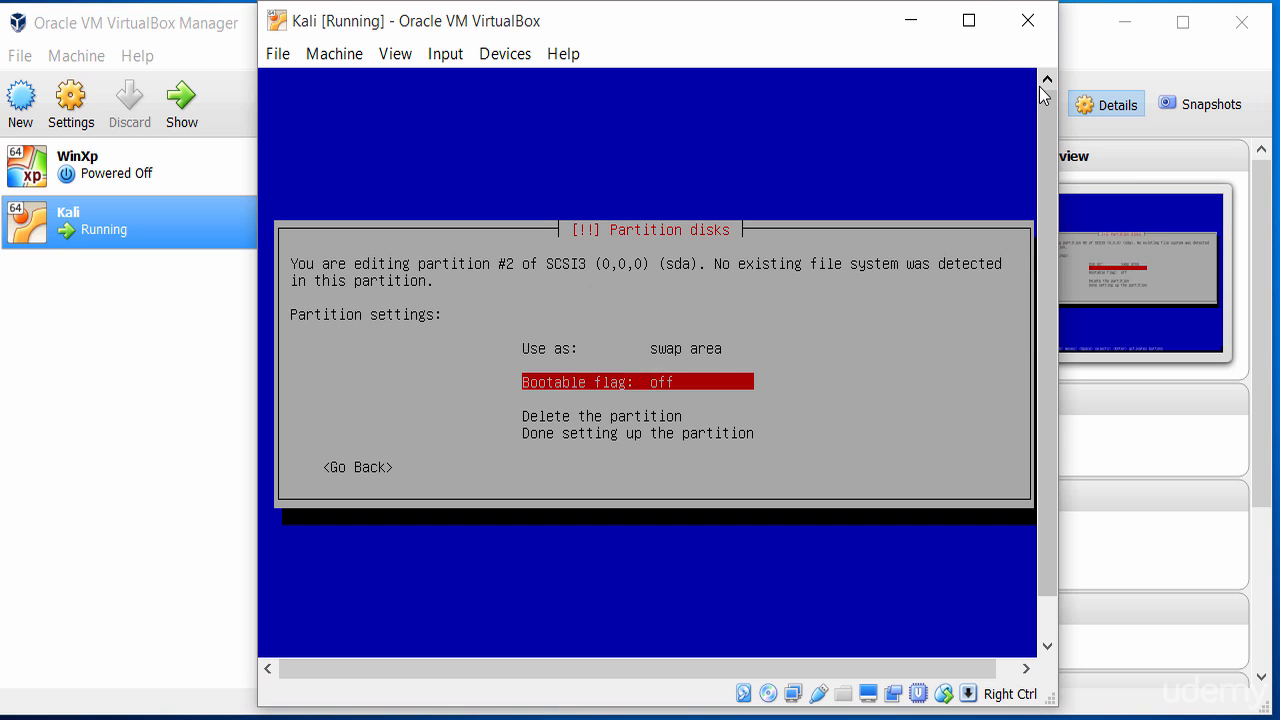
key(Up)
key(Up)
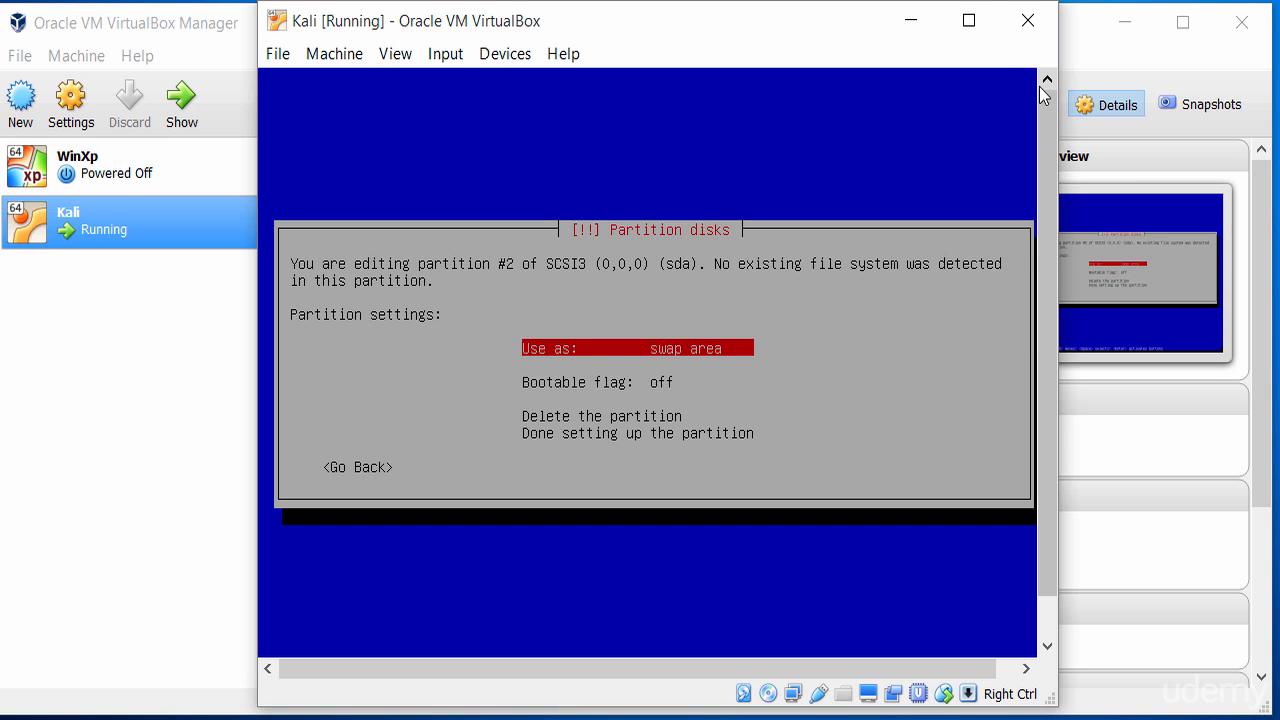
key(Down)
key(Down)
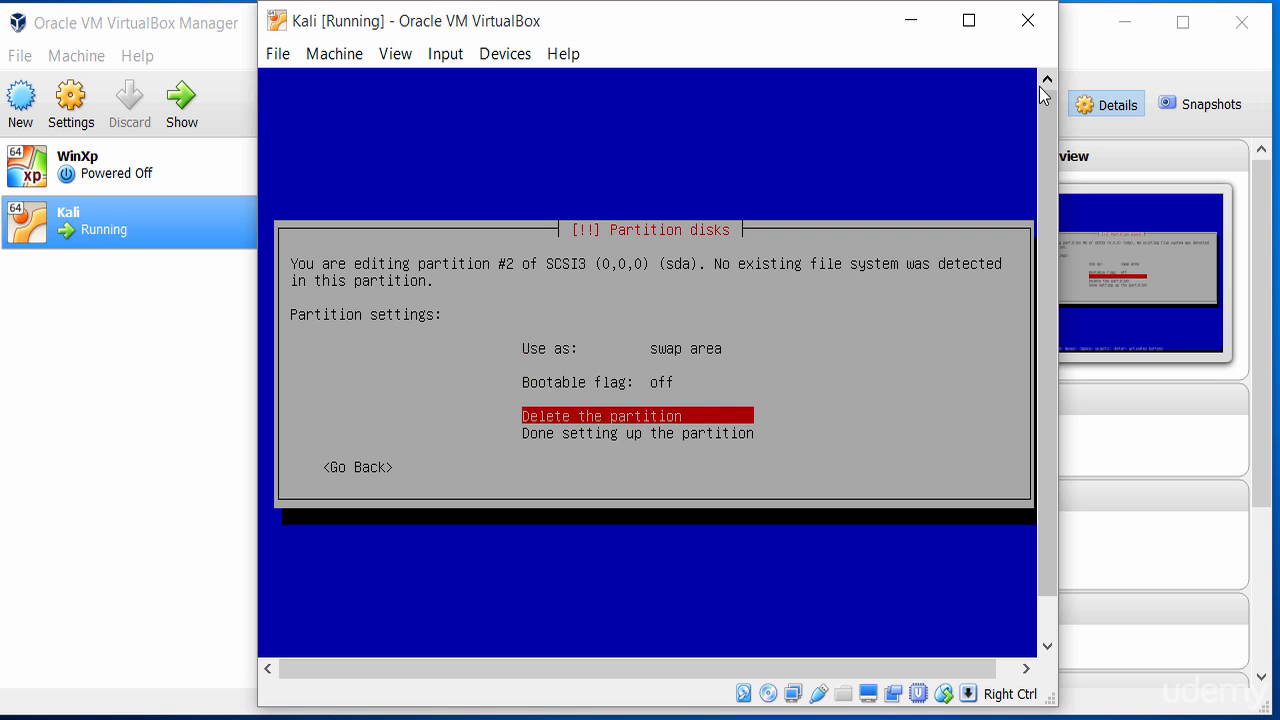
key(Down)
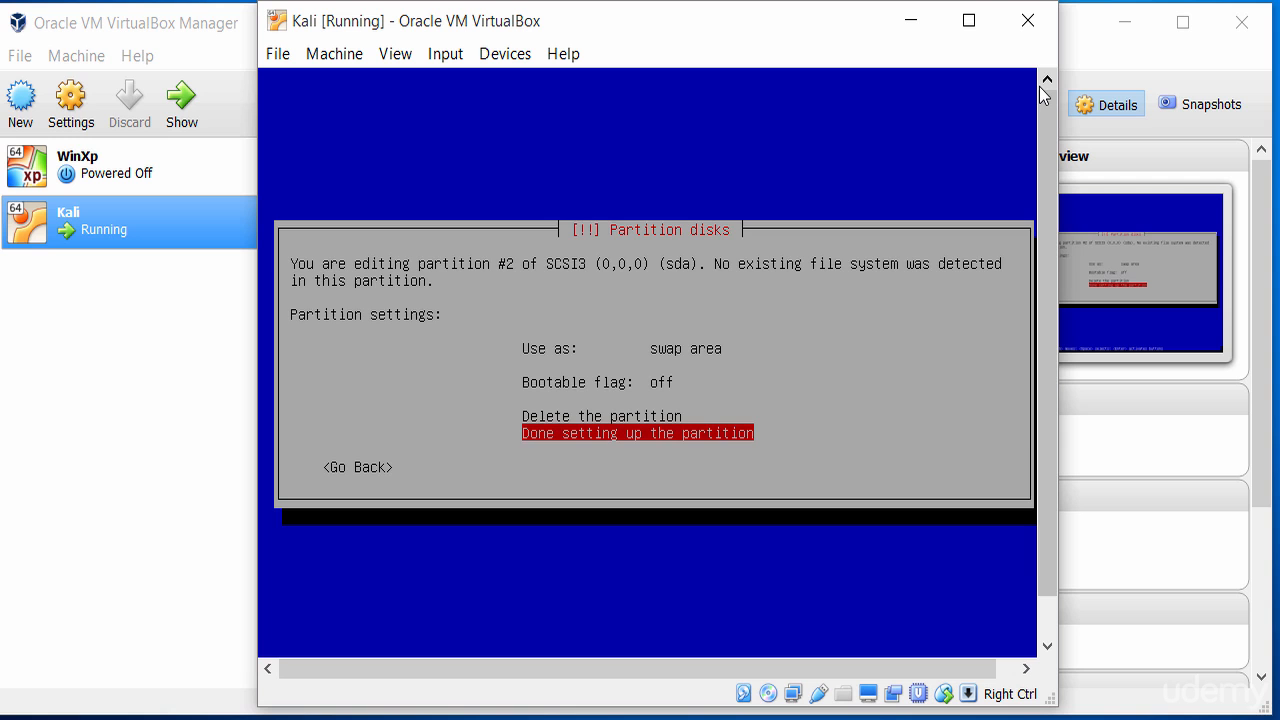
key(Return)
Create a new 17.0 GB primary partition from all the remaining free space.
key(Up)
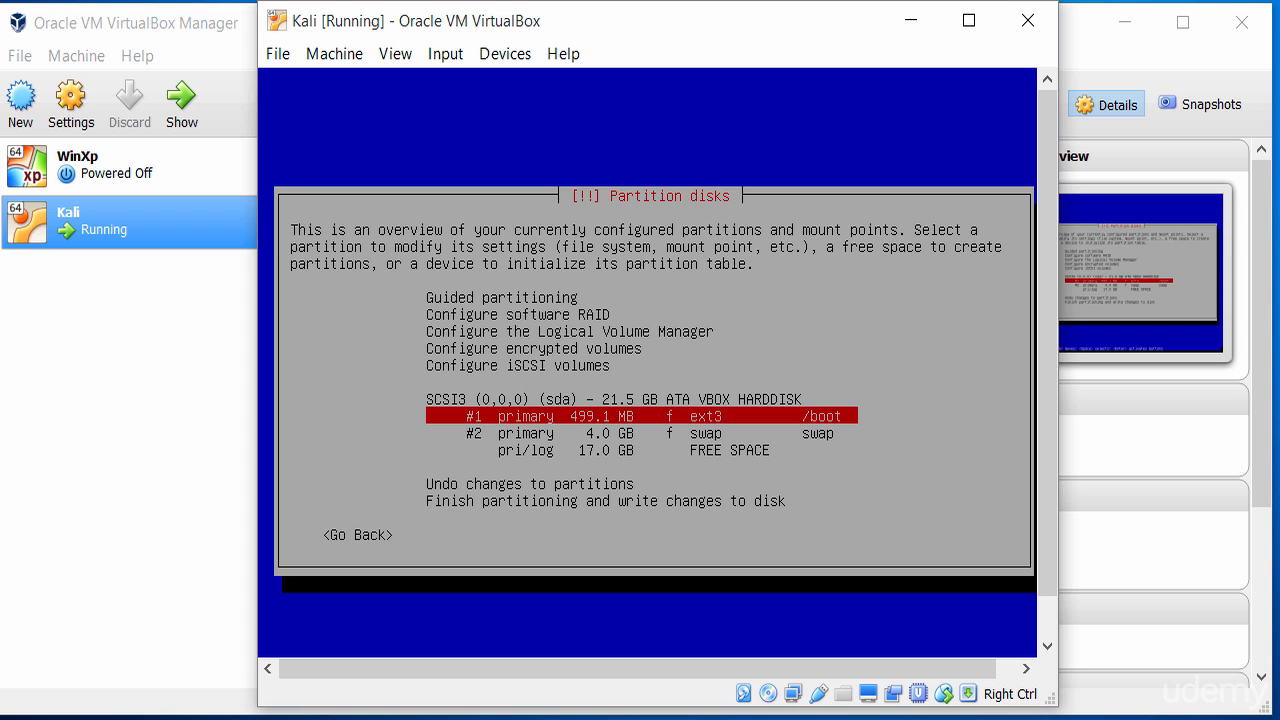
key(Down)
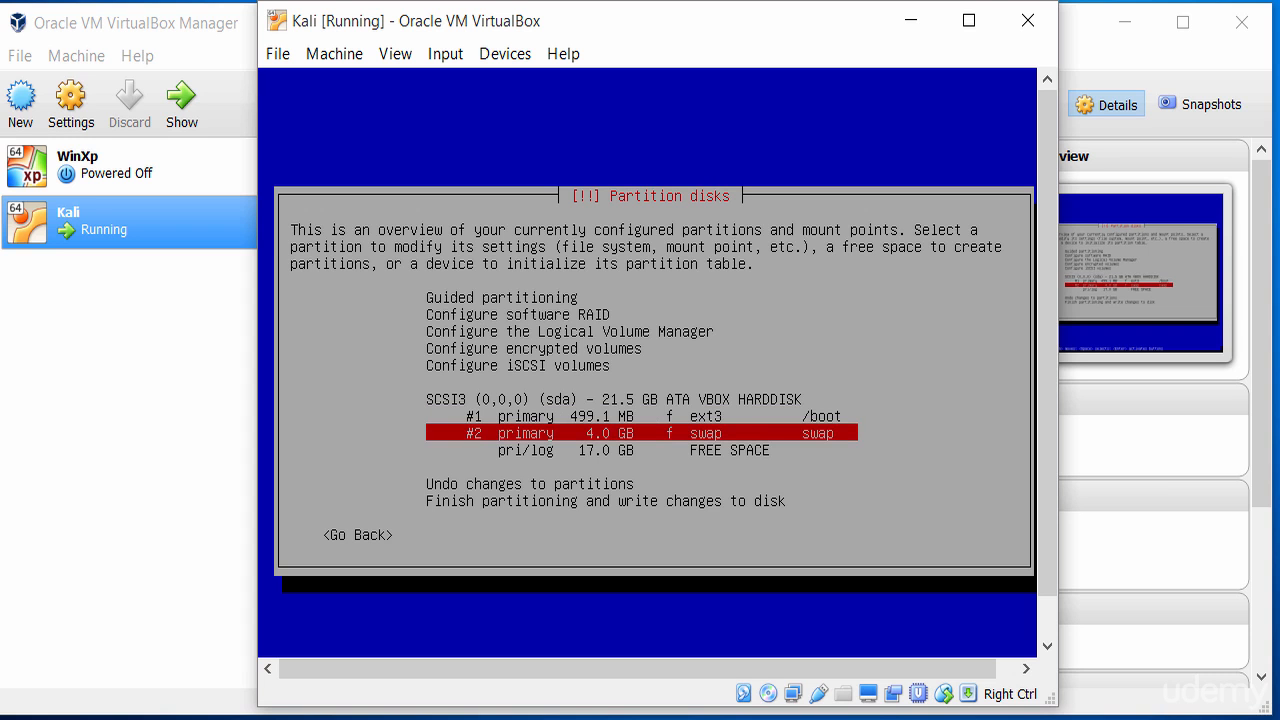
key(Down)
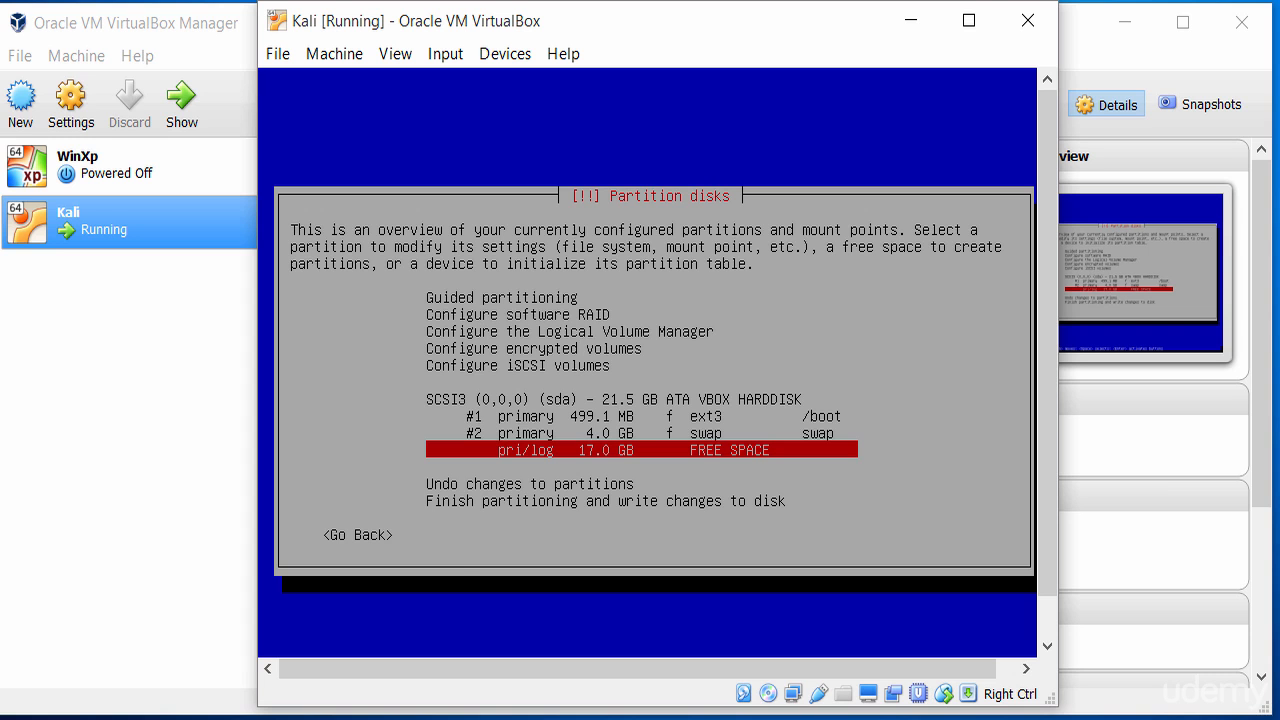
key(Return)
key(Down)
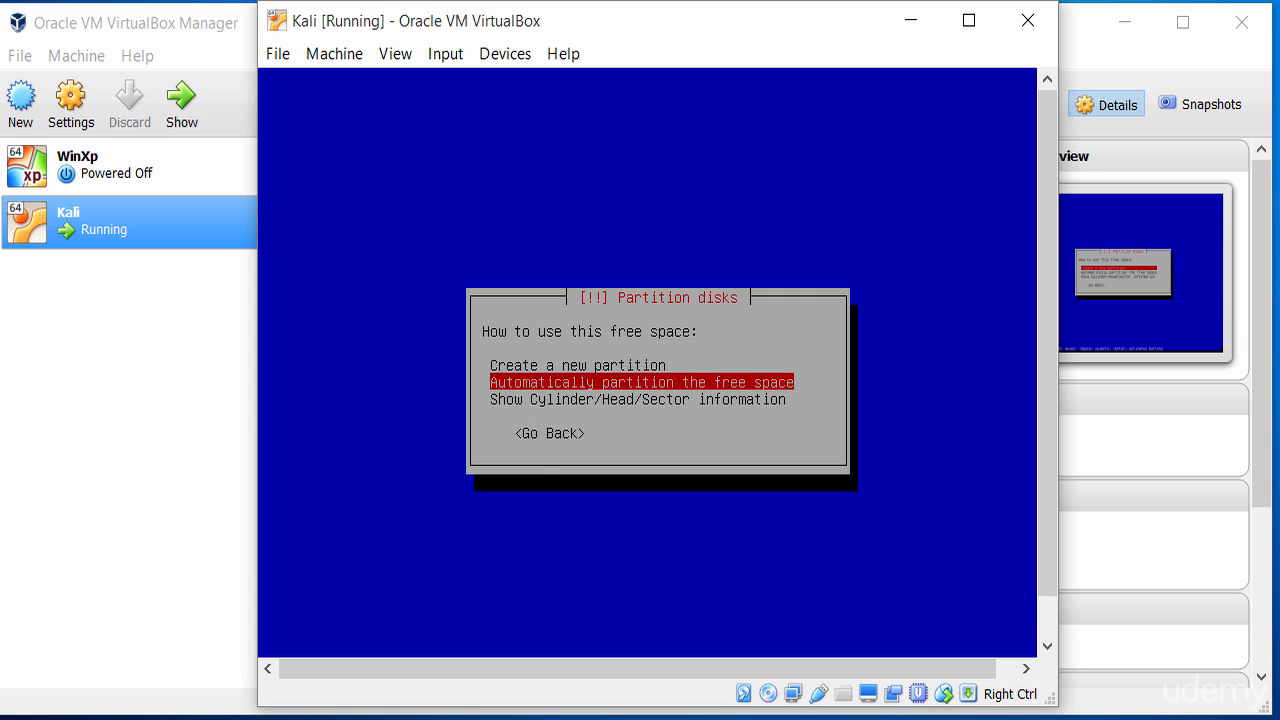
key(Up)
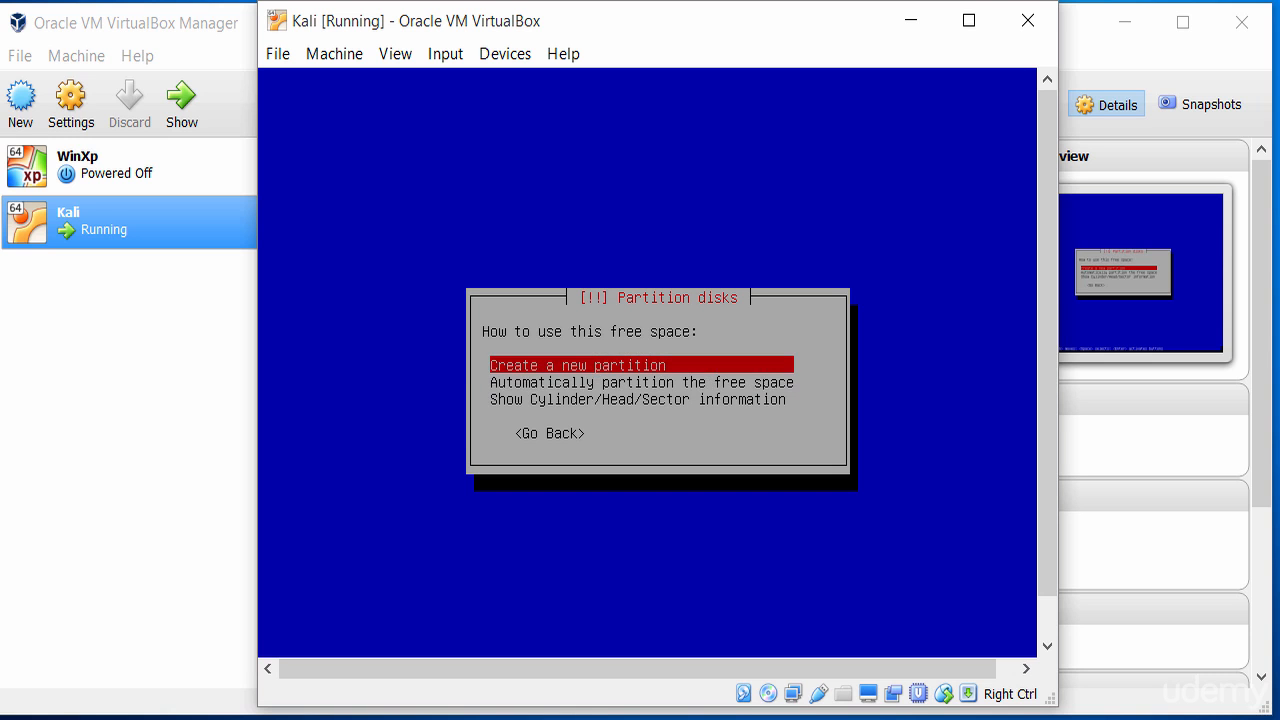
key(Return)
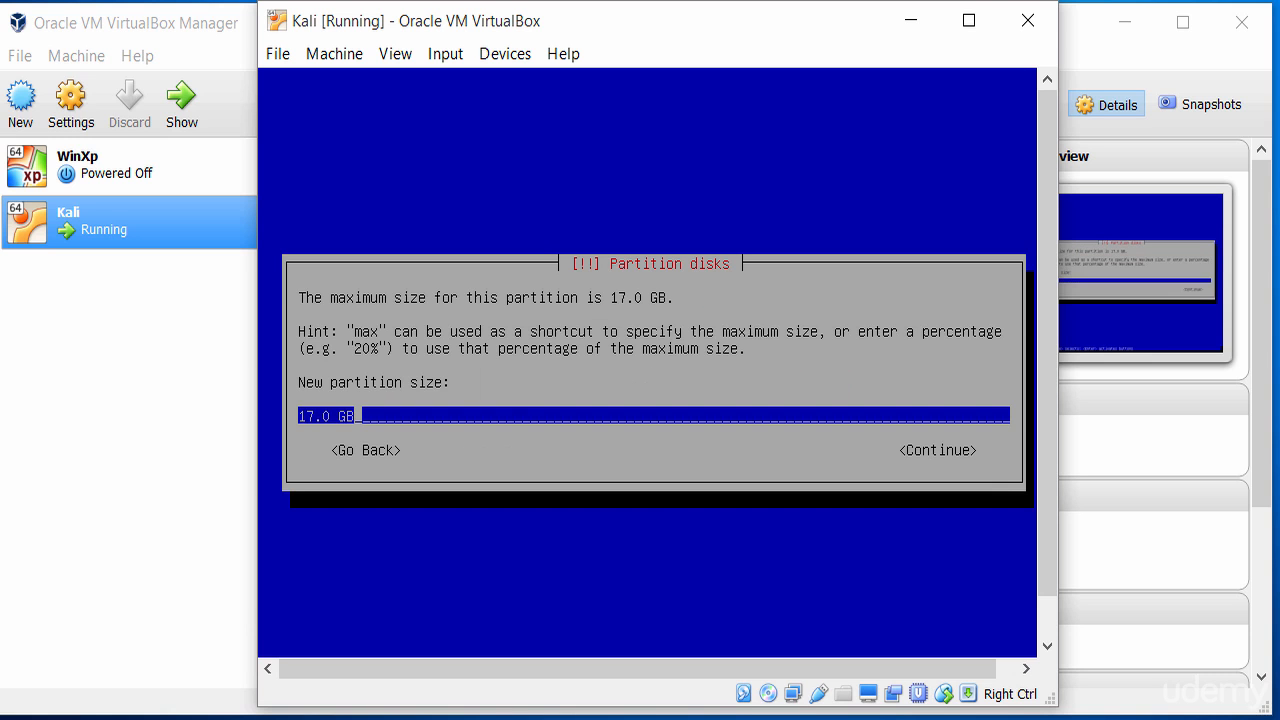
key(Tab)
key(Return)
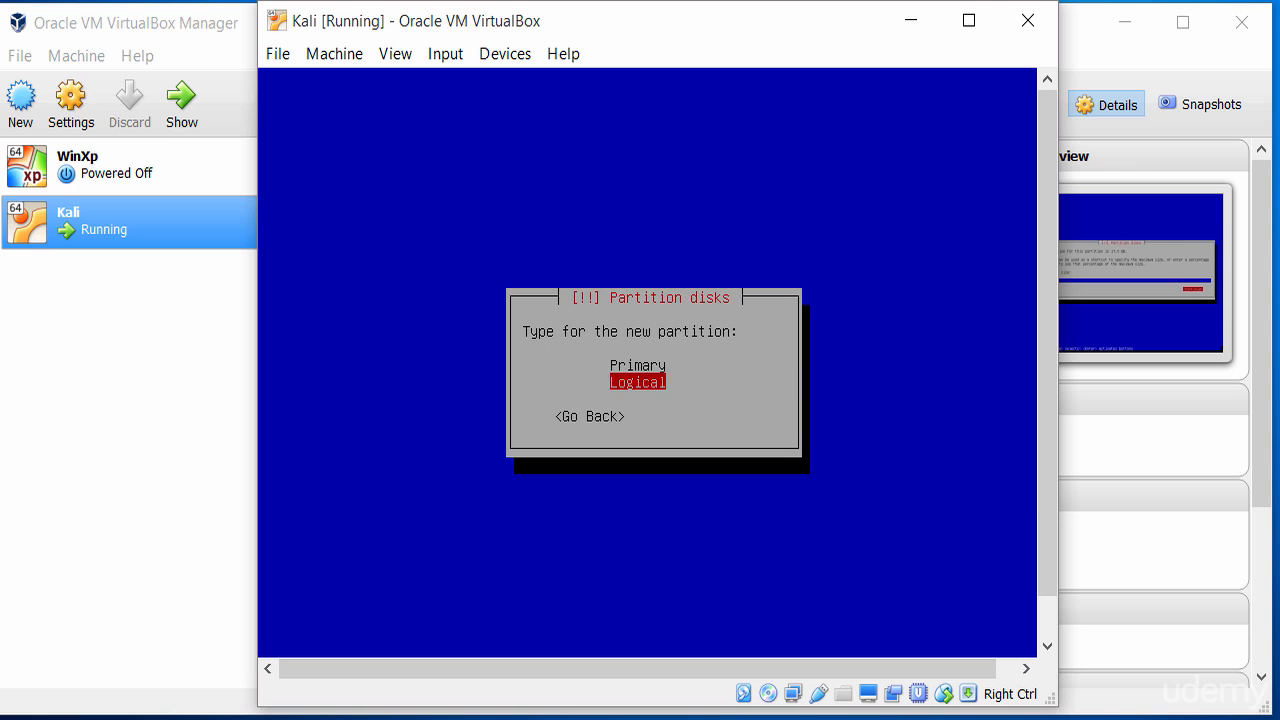
key(Up)
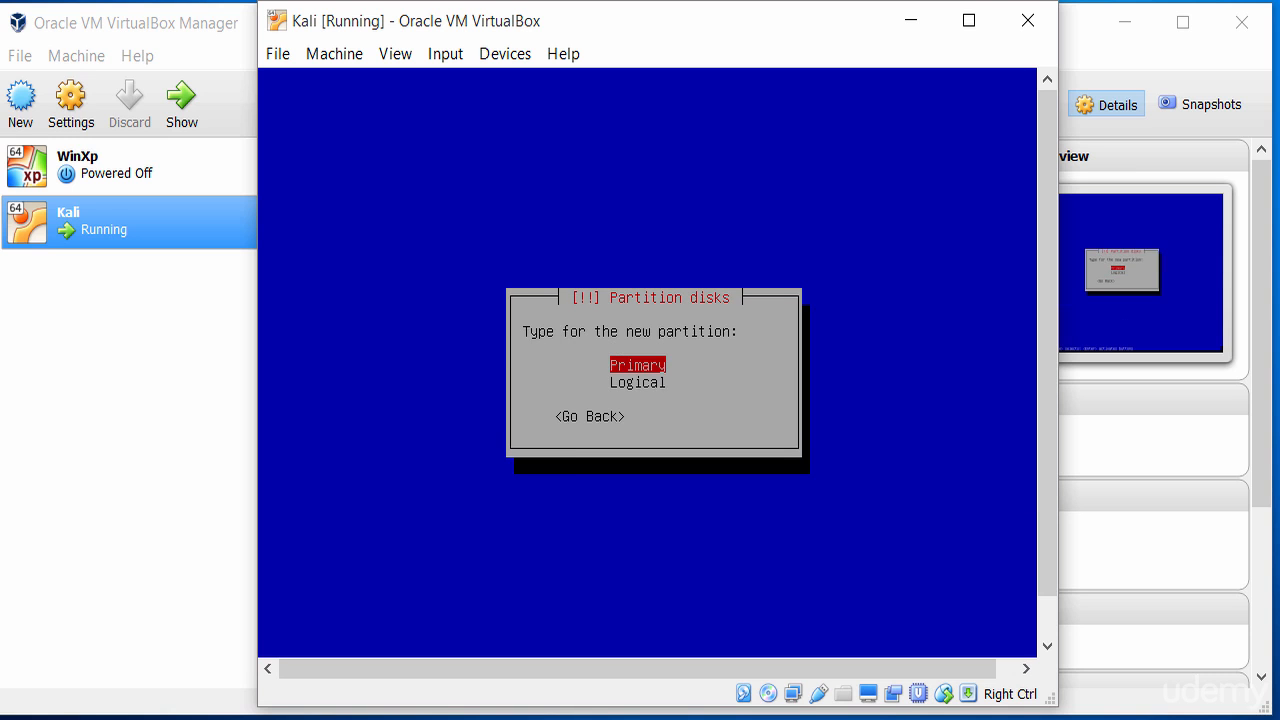
key(Return)
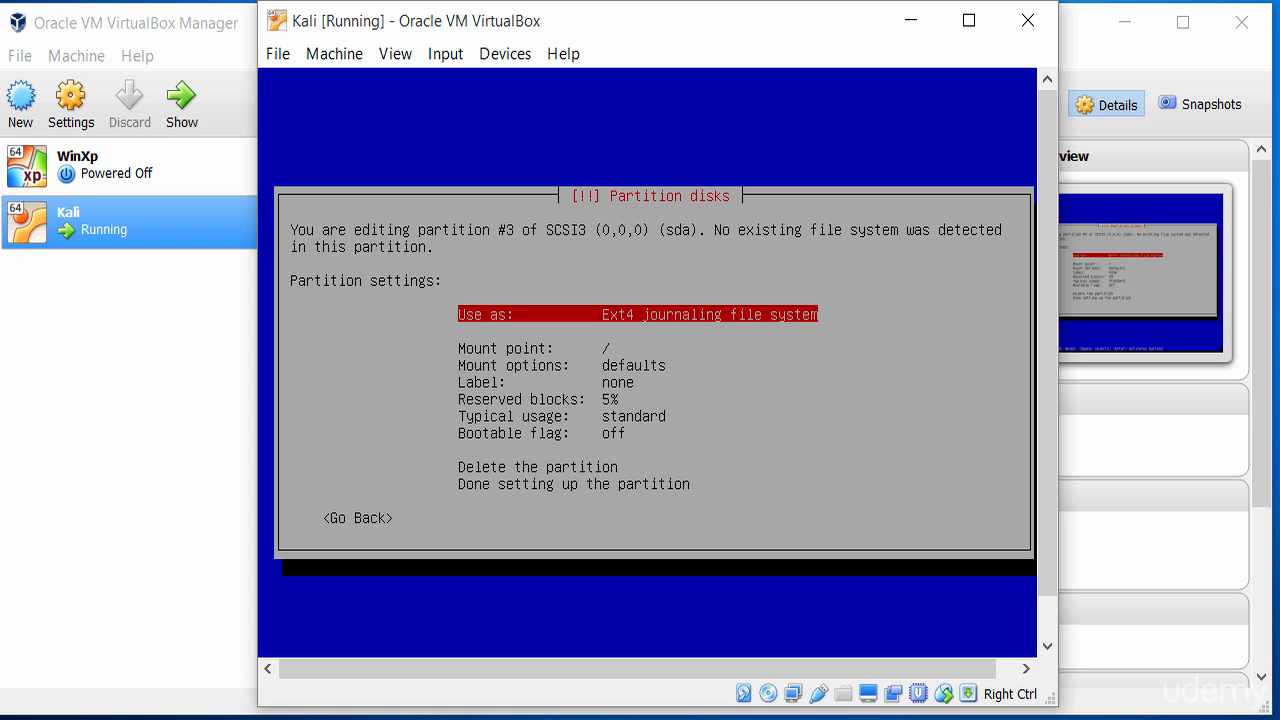
Keep the third partition as Ext4 journaling file system mounted at / and finish setting it up.
key(Down)
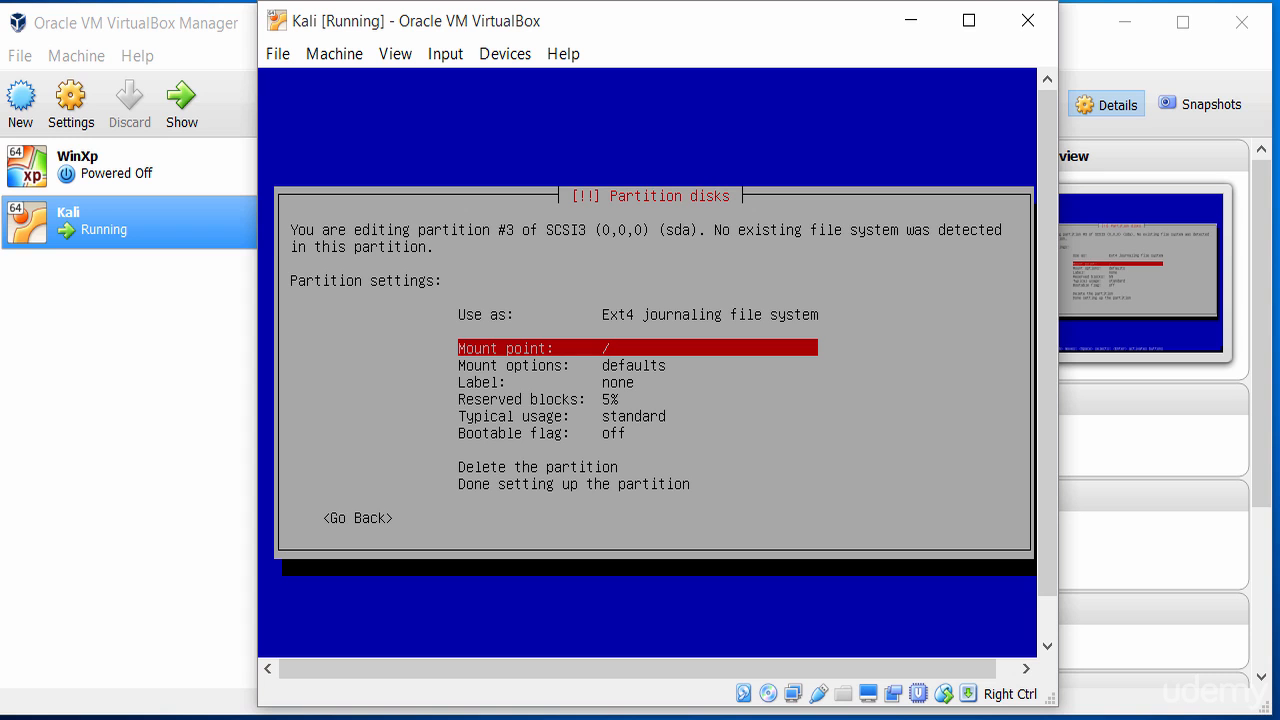
key(Down)
key(Down)
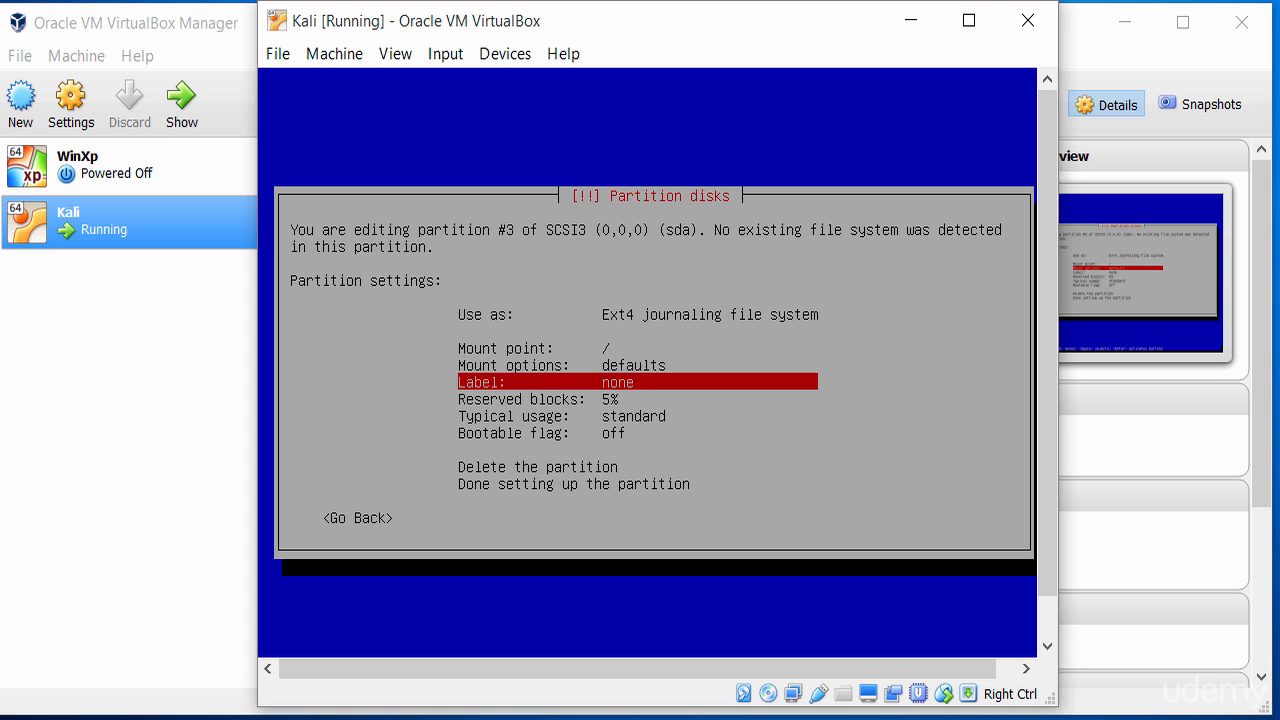
key(Down)
key(Up)
key(Up)
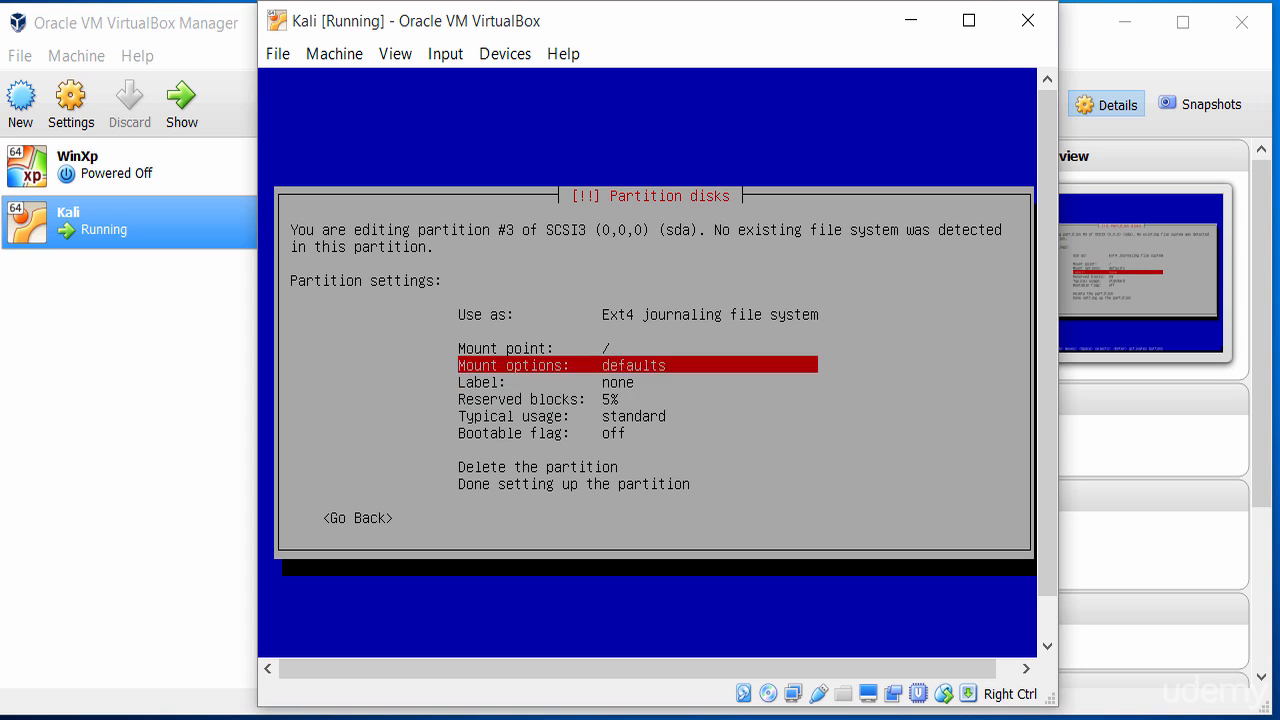
key(Up)
key(Down)
key(Down)
key(Down)
key(Down)
key(Up)
key(Up)
key(Up)
key(Up)
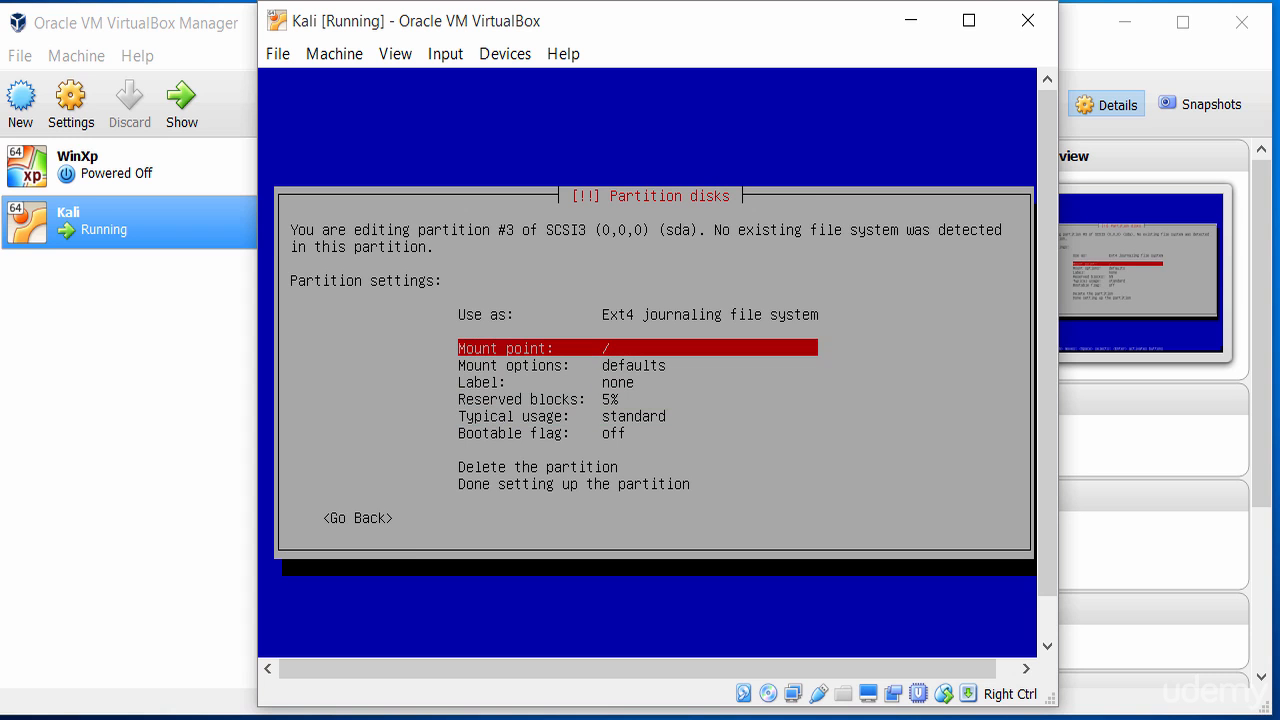
key(Down)
key(Down)
key(Down)
key(Down)
key(Down)
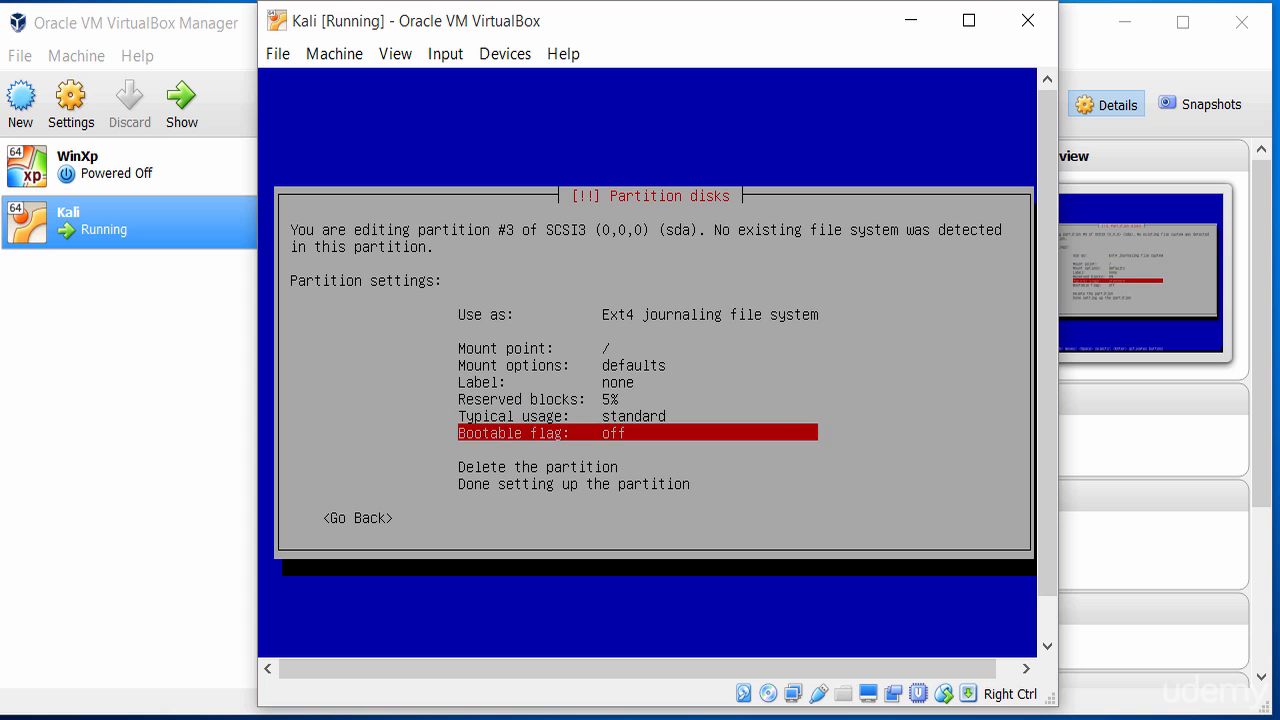
key(Down)
key(Down)
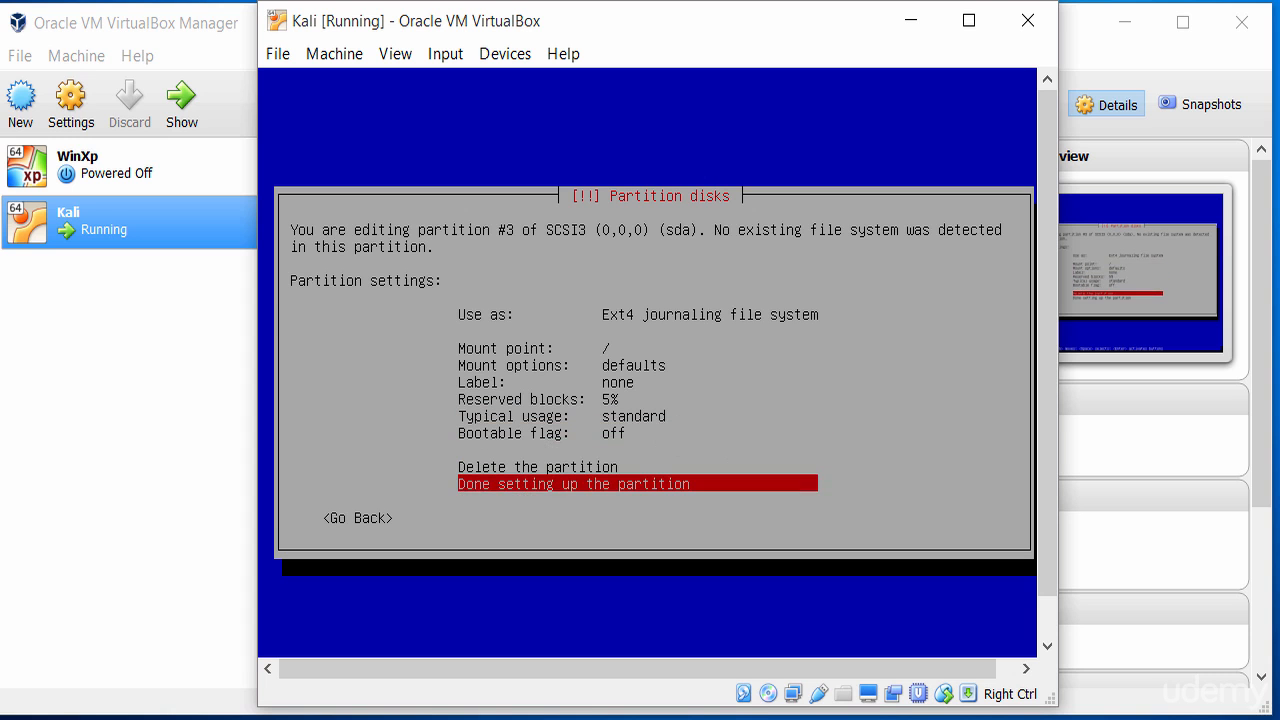
key(Return)
Review the configured partitions in the partitioning overview.
key(Up)
key(Up)
key(Up)
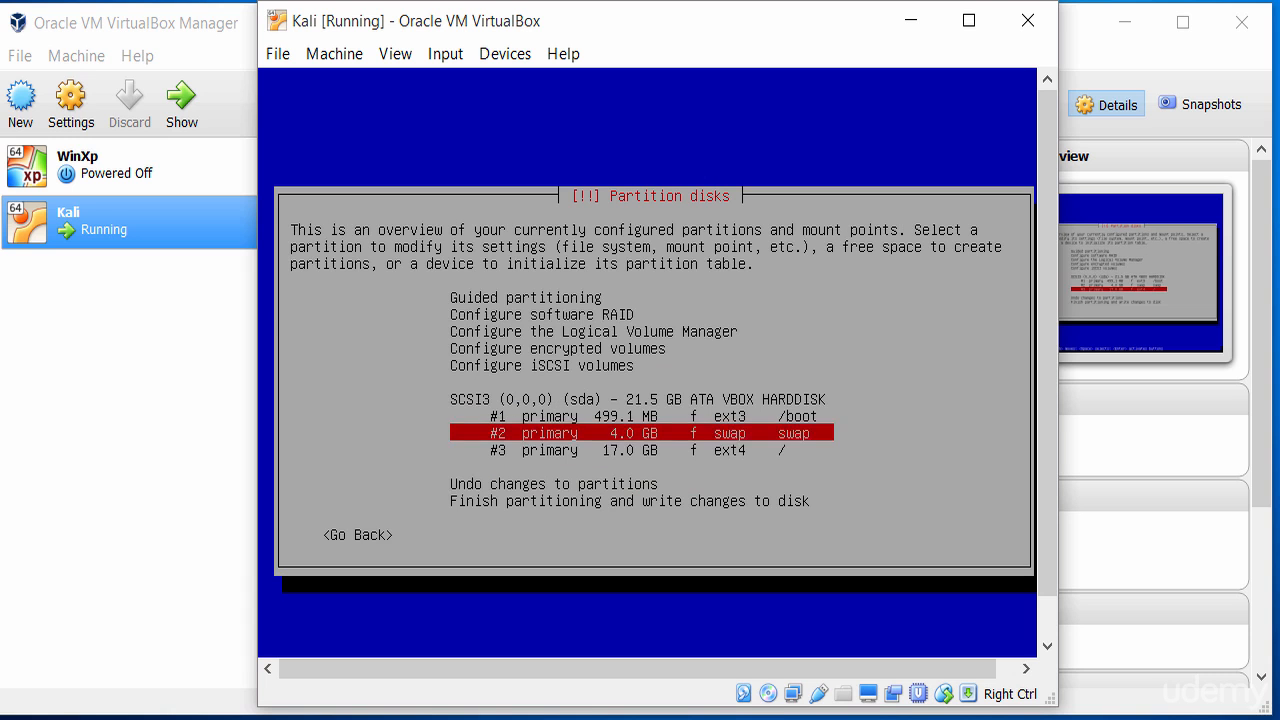
key(Down)
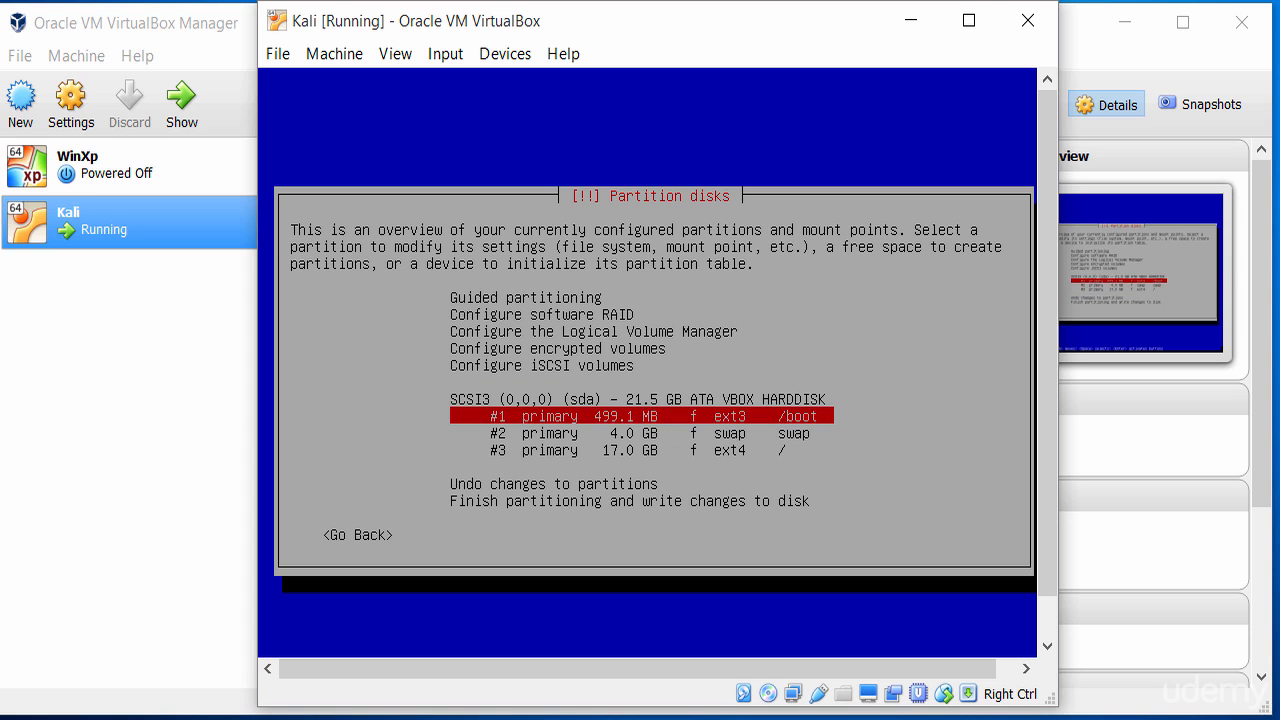
key(Down)
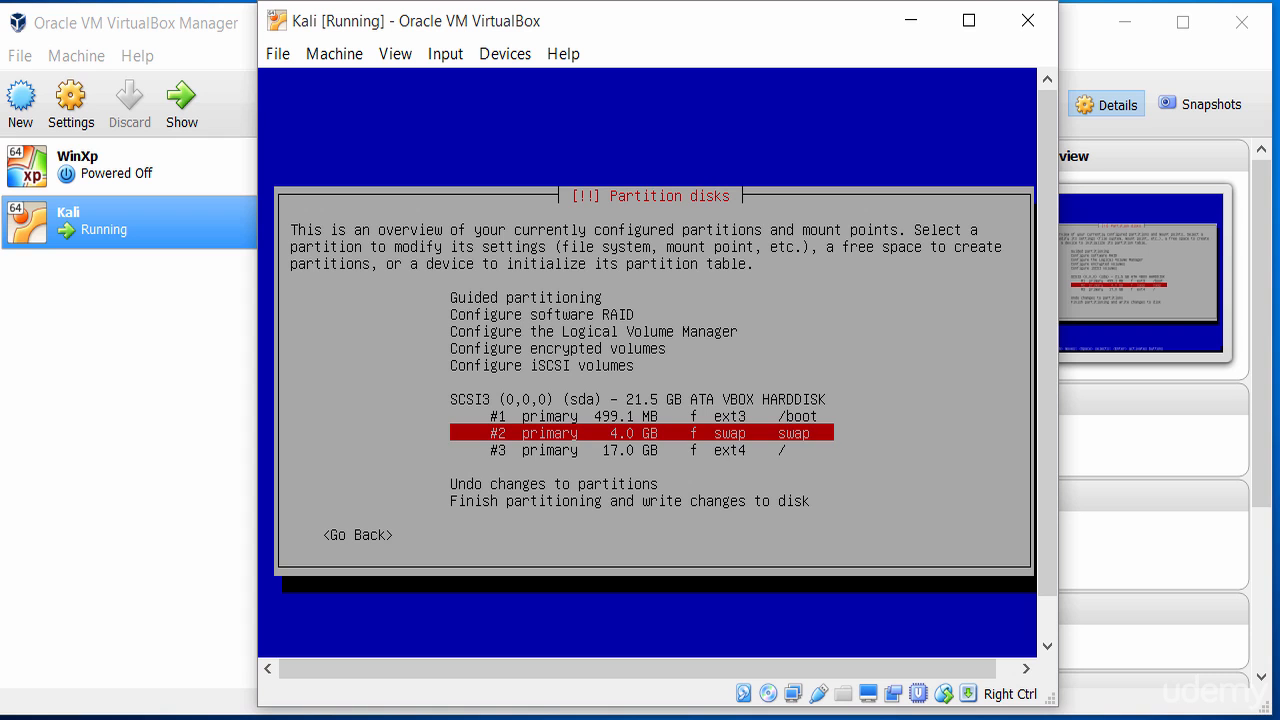
key(Down)
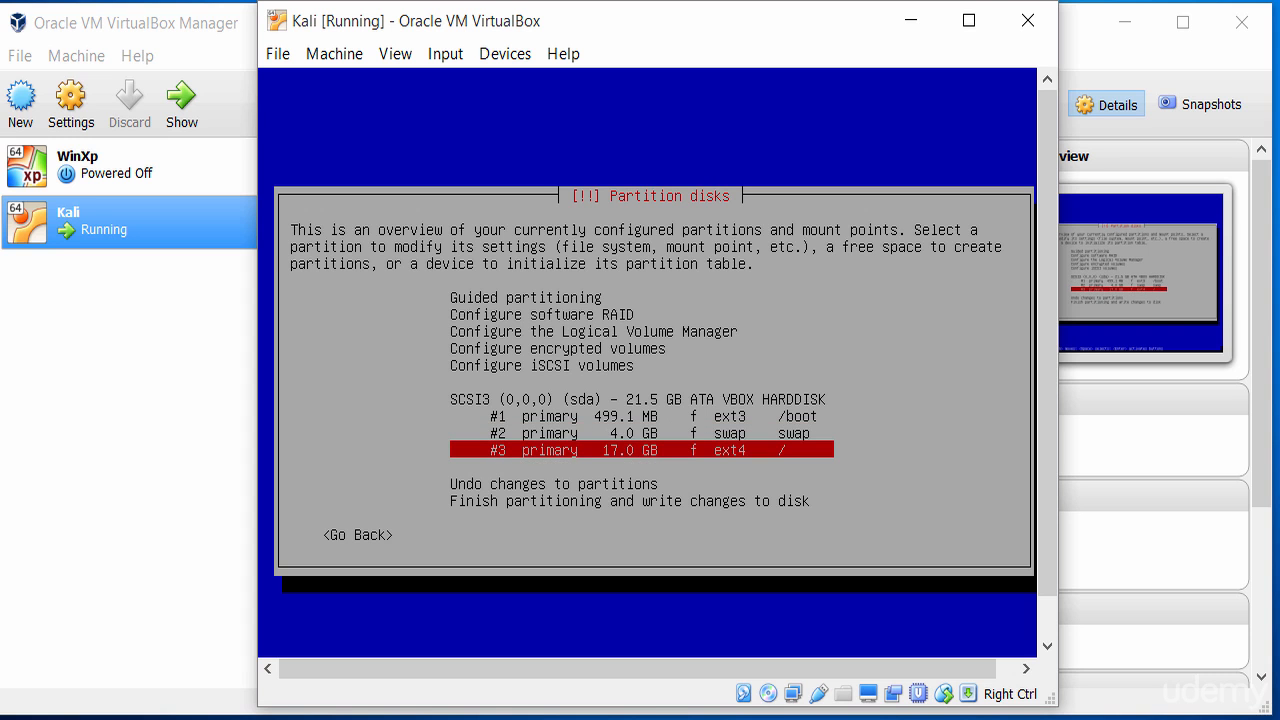
key(Down)
key(Down)
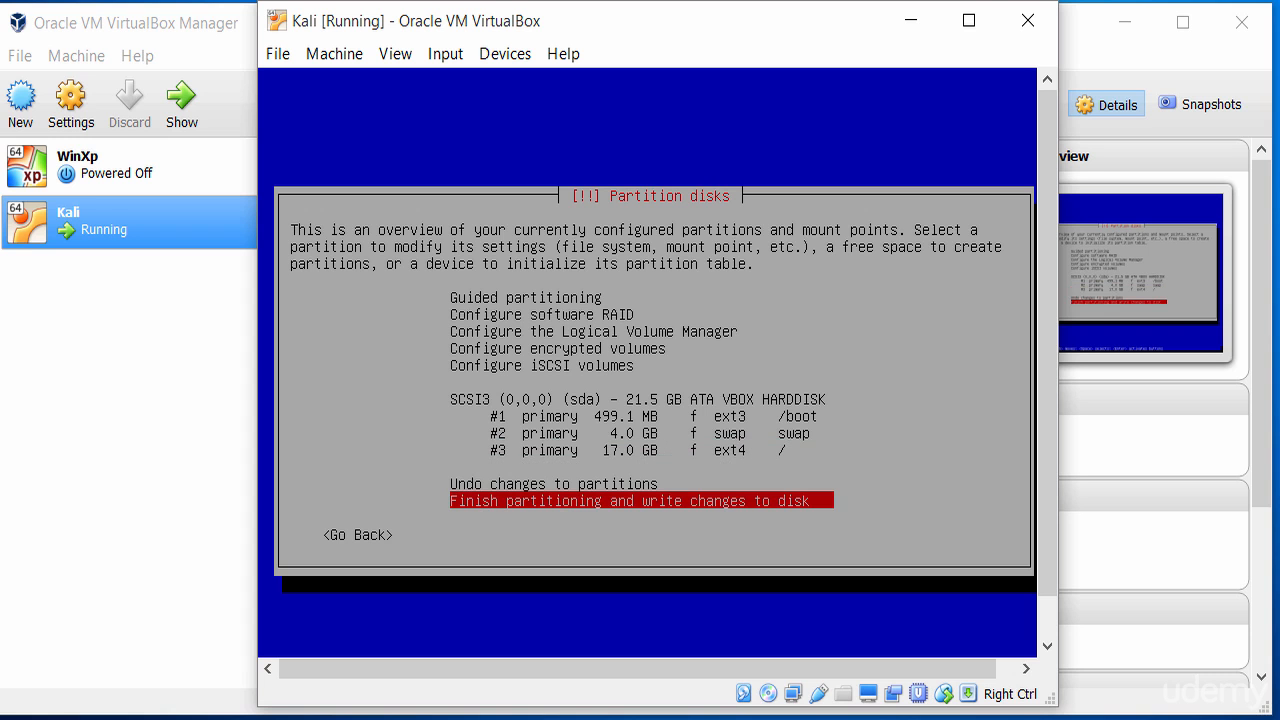
Finish partitioning and confirm writing the changes to disk.
key(Return)
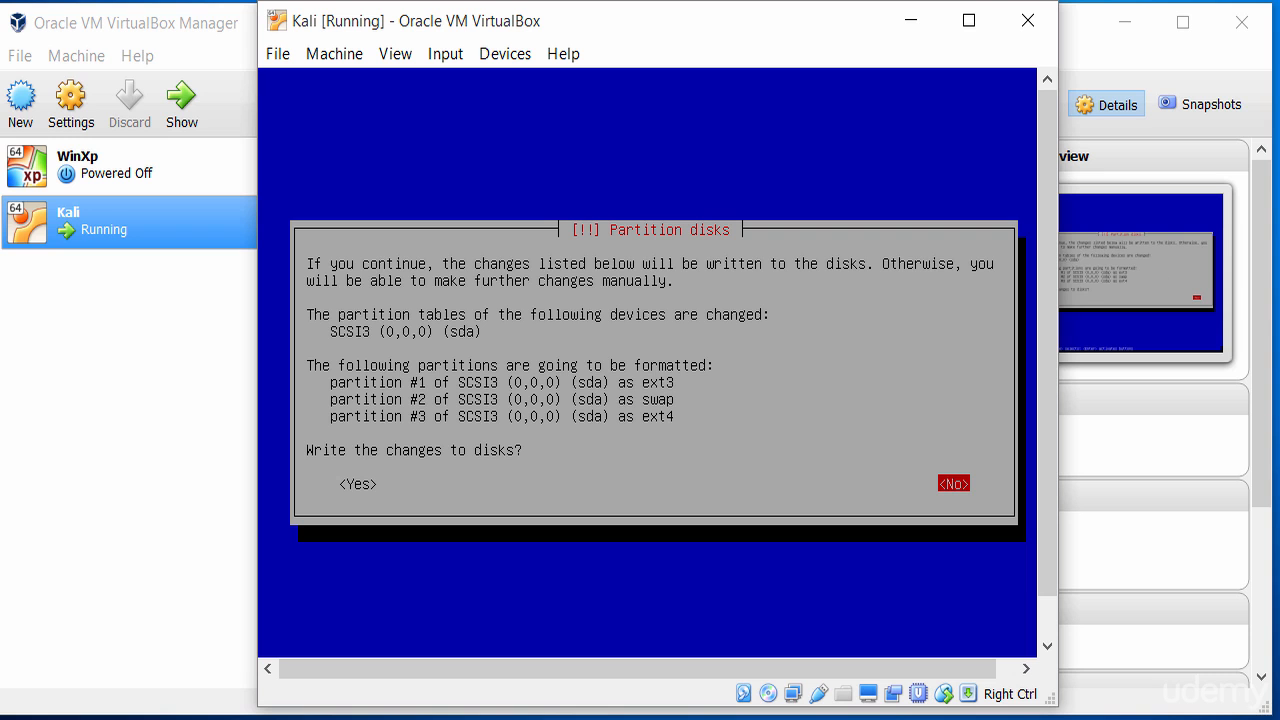
key(Left)
key(Return)
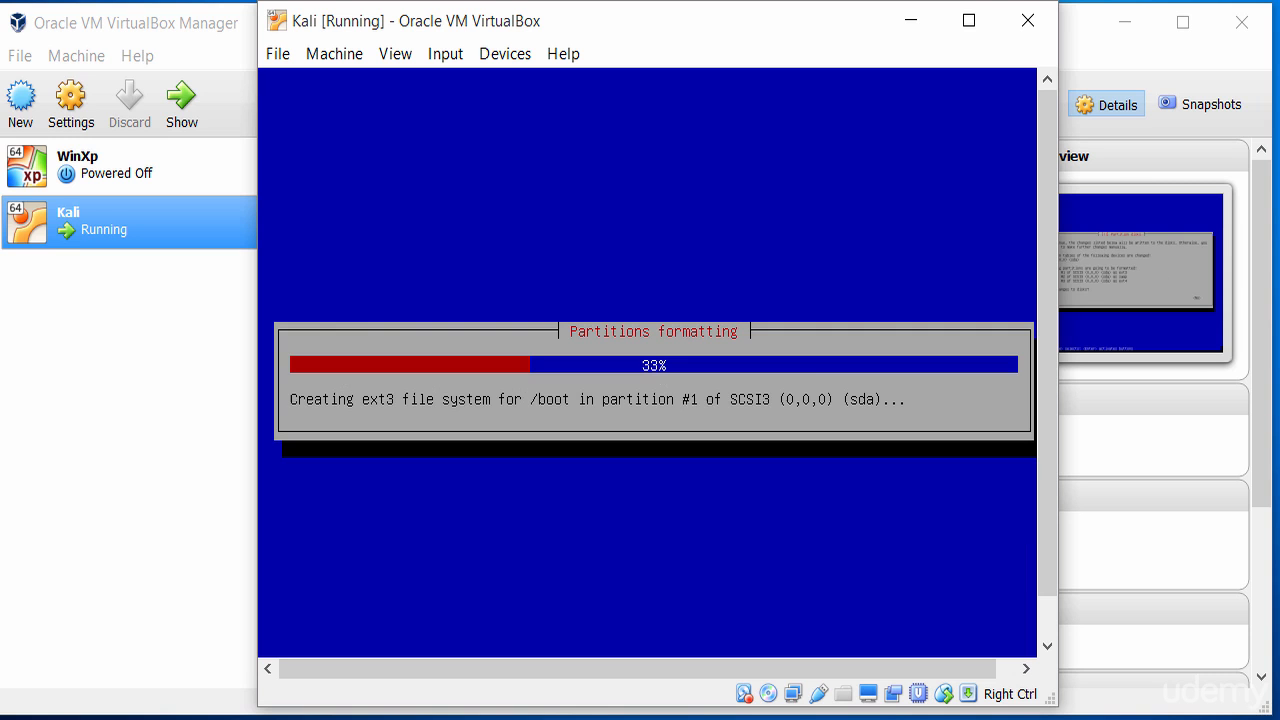